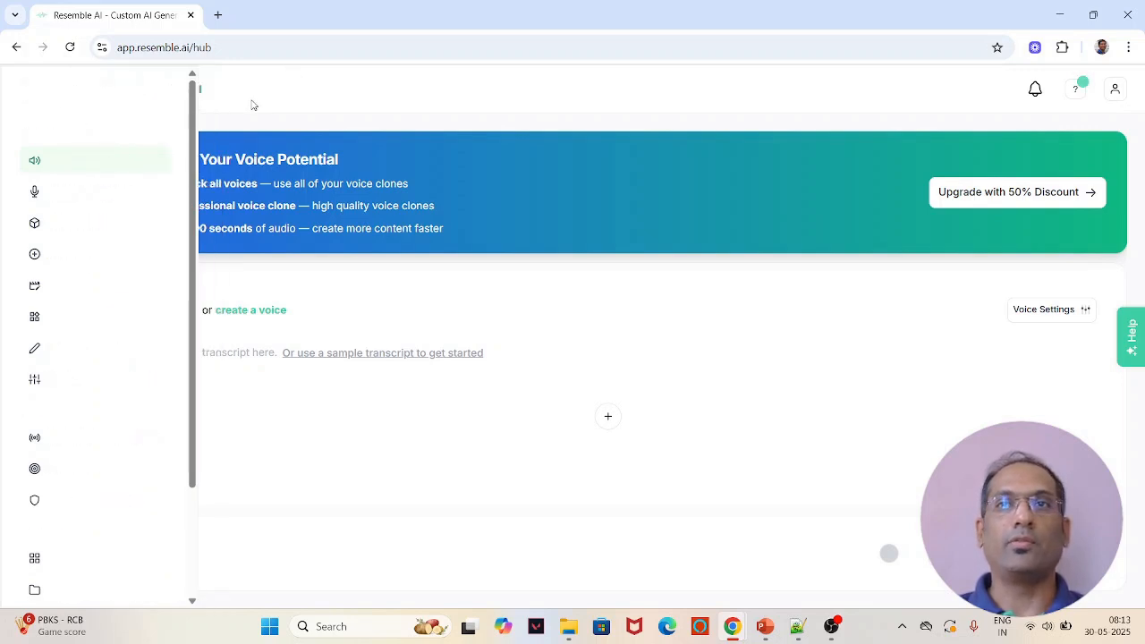
Look through the generative, security and management tools offered in the site navigation
mouse_move(6, 148)
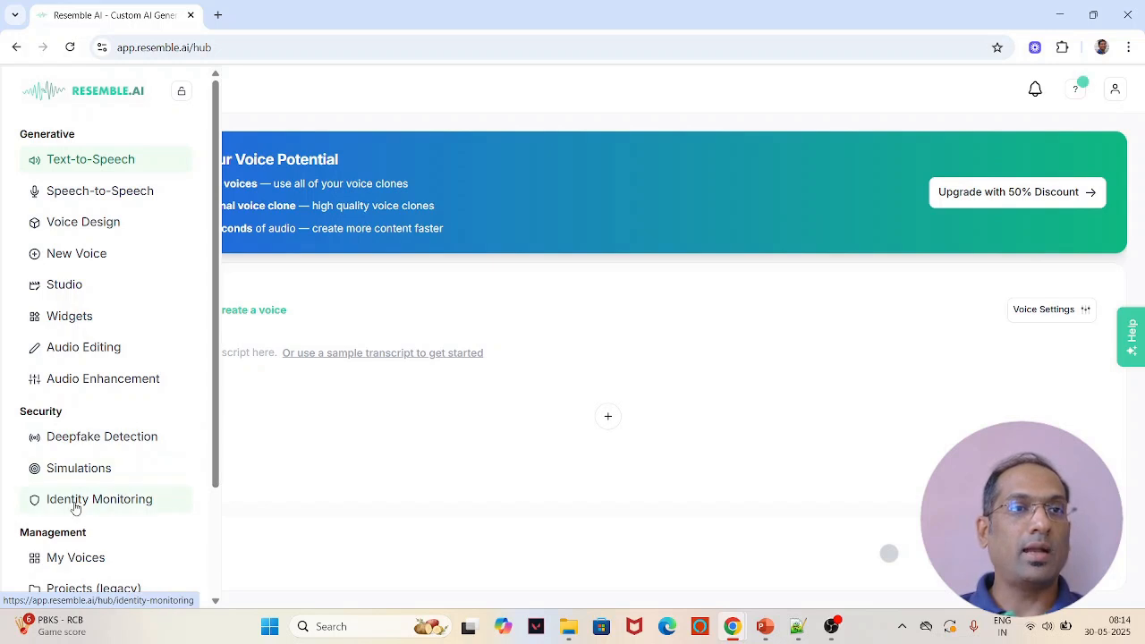
scroll(176, 497, down, 2)
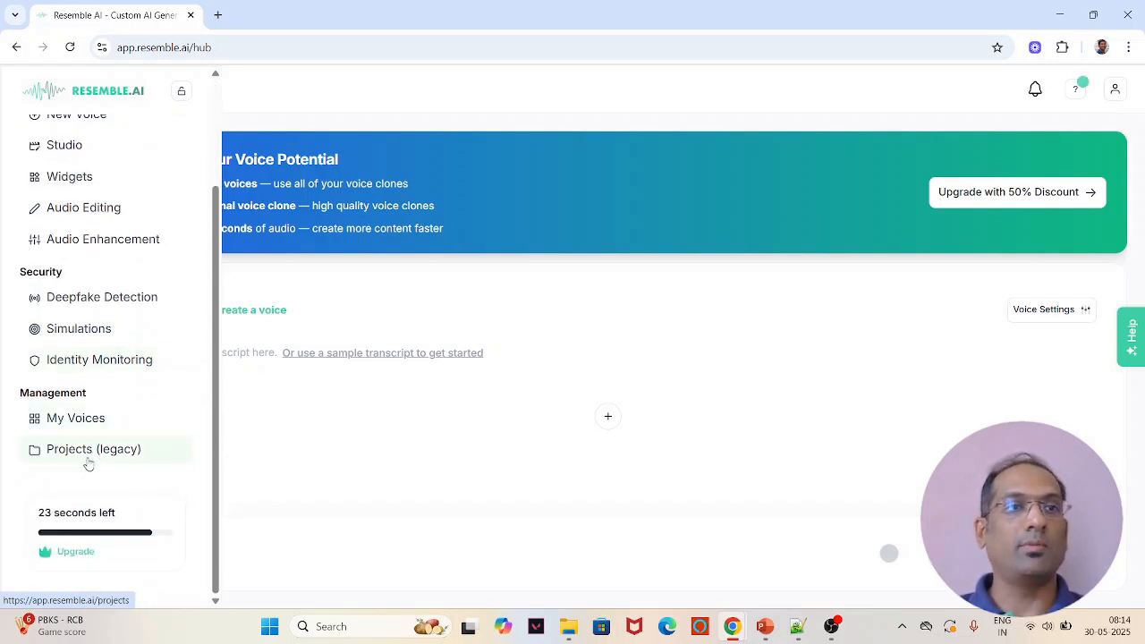
scroll(141, 478, up, 1)
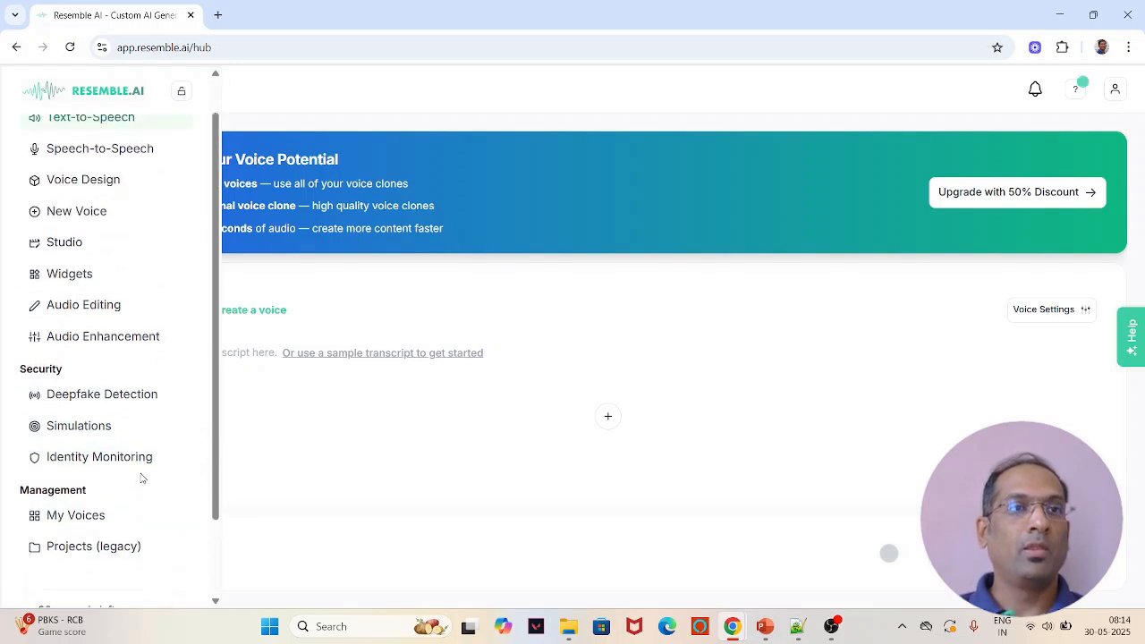
scroll(141, 478, down, 1)
scroll(140, 480, up, 2)
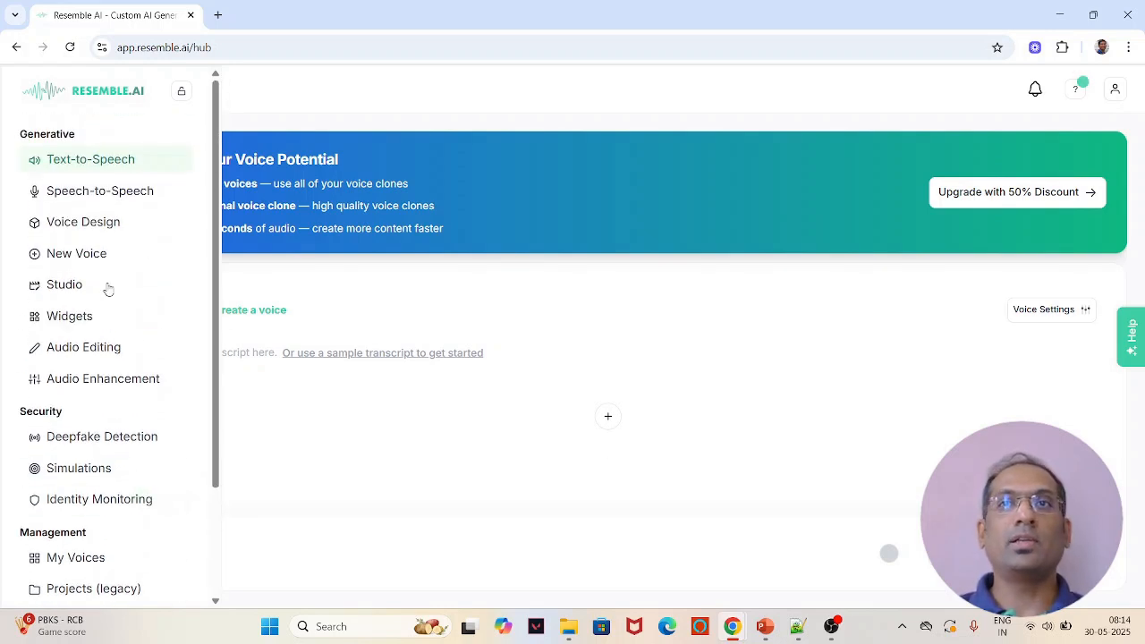
click(1080, 92)
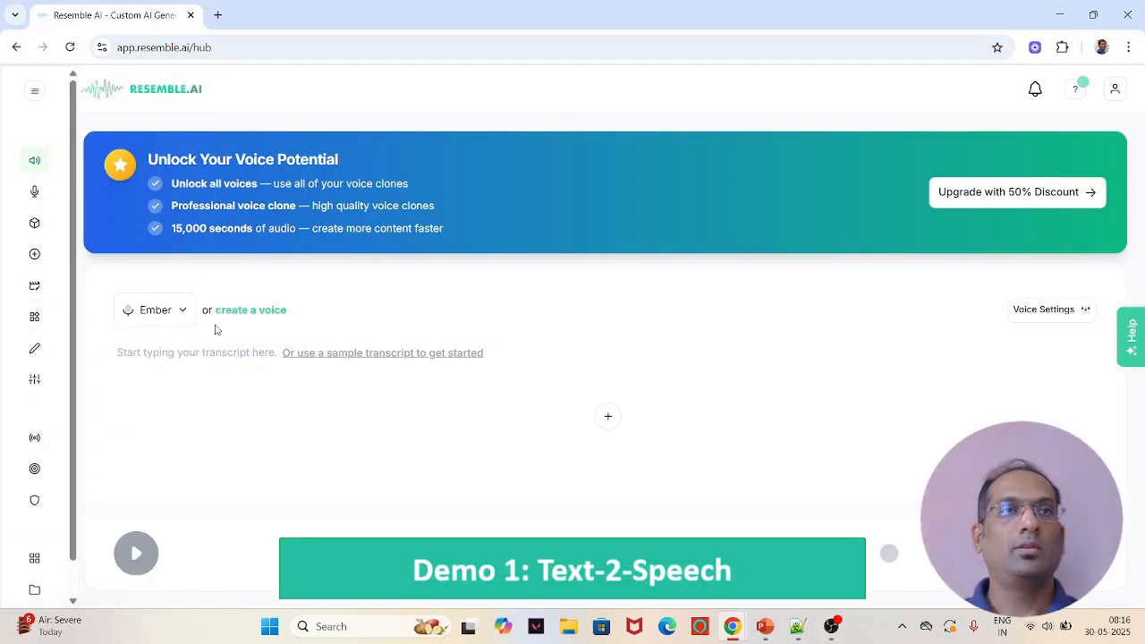
Enter the solar system transcript for text-to-speech, beginning "Our solar system has 9 planets, sun & satellites" and ending with Saturn's gaseous rings
mouse_move(52, 161)
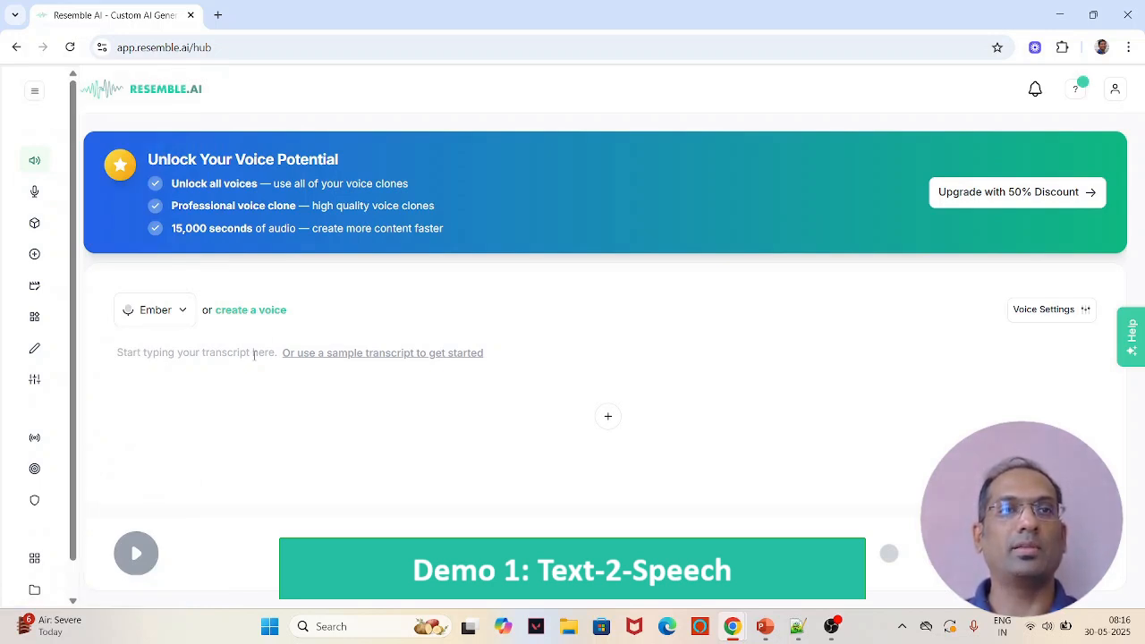
click(254, 355)
text(Our solar system has 9 planets, sun & satellites. Sun is in the middle while planets revolve around the sun. There are some asteroids & comets as well. Jupiter is the largest planet. Mercury is the closest to sun. Life exists only on Earth. Mars is the red planet. Saturn has beautiful gaseous rings around it.)
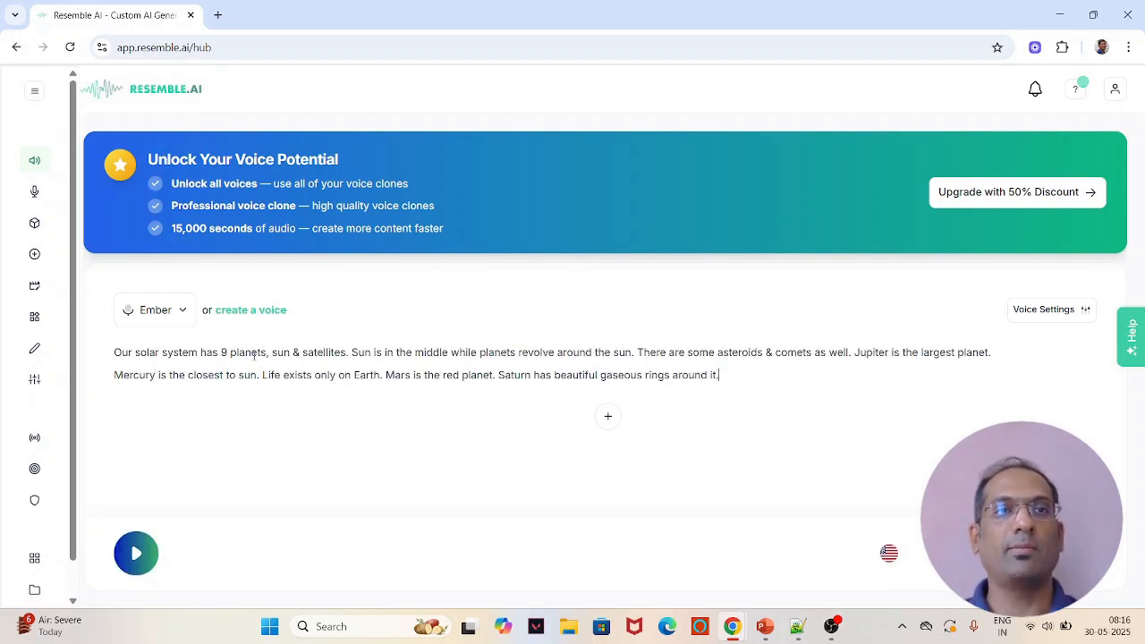
Browse the available AI voices, keep Ember, and generate the speech audio from the solar system transcript
click(179, 314)
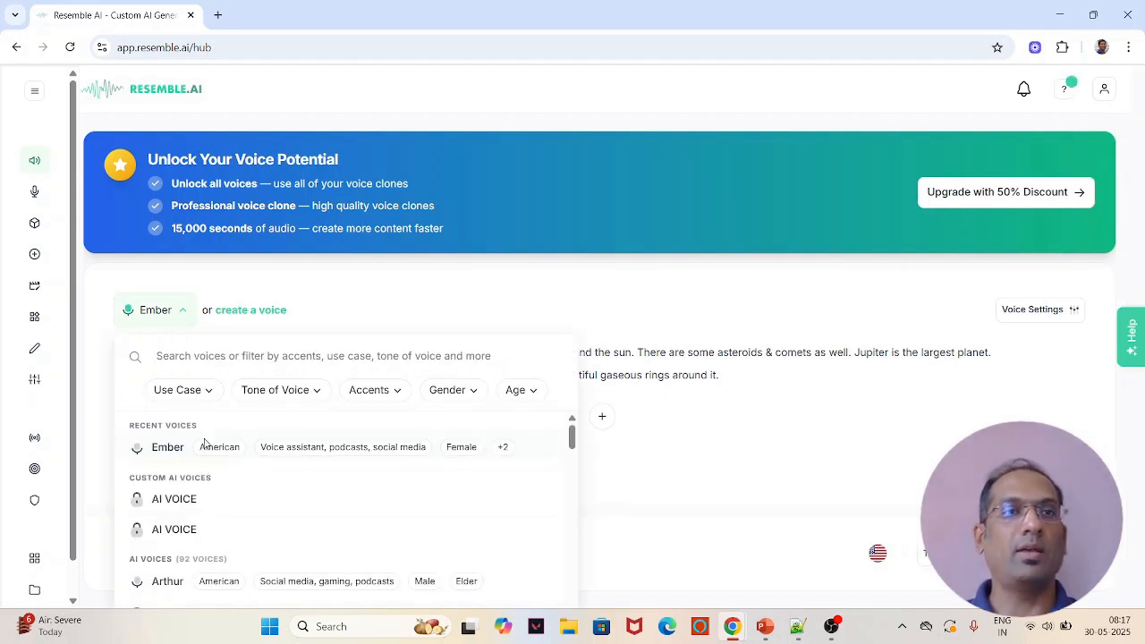
scroll(247, 470, down, 2)
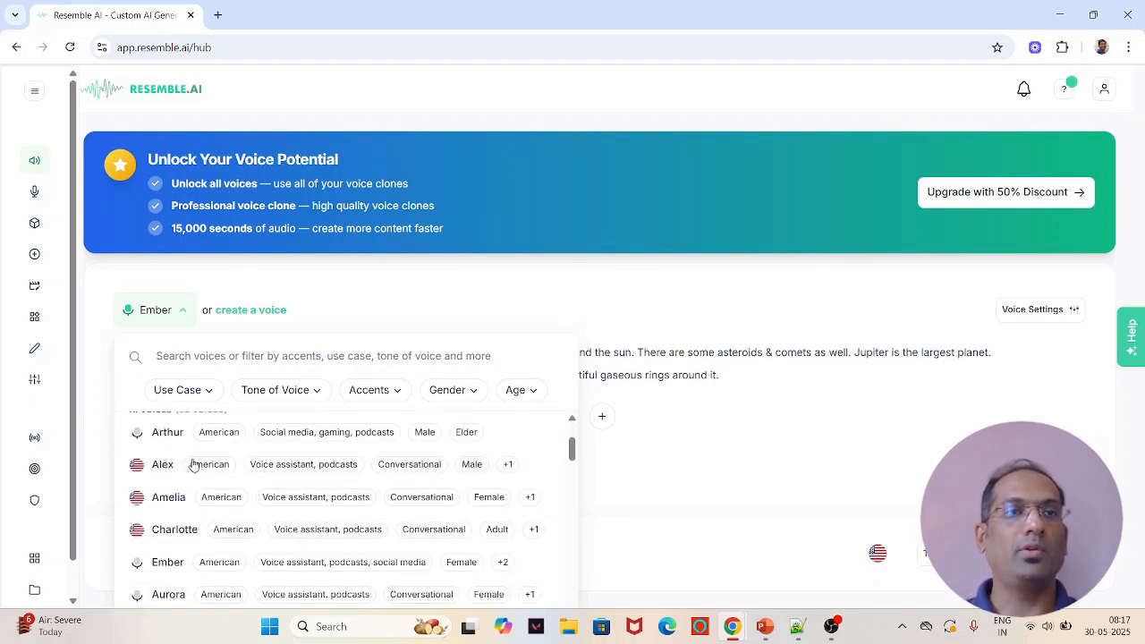
scroll(536, 483, down, 2)
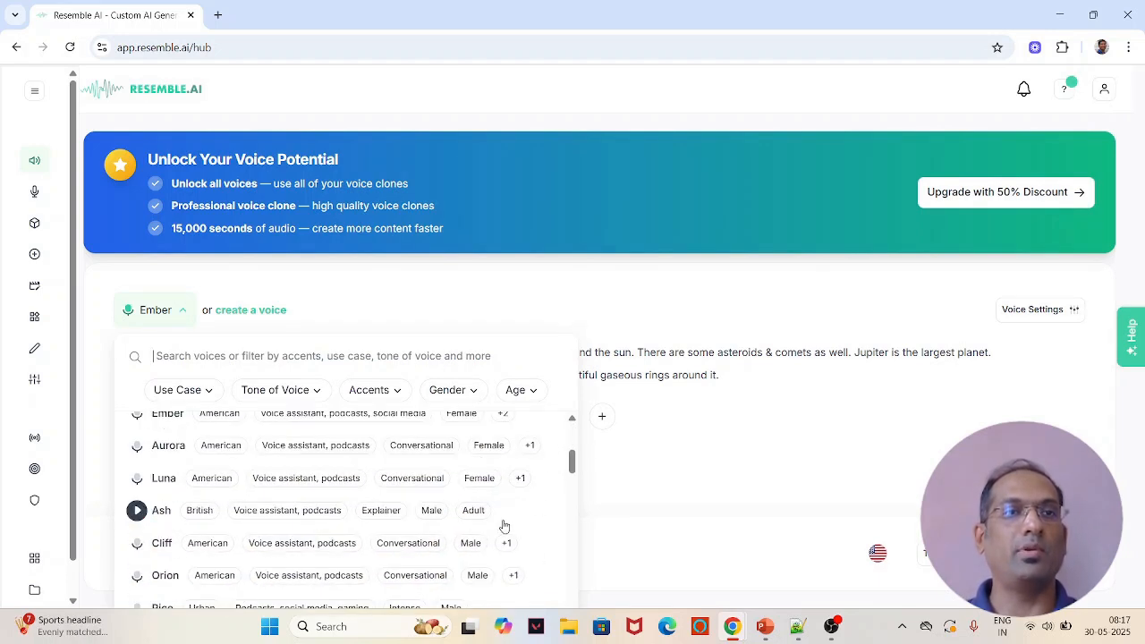
scroll(356, 523, down, 5)
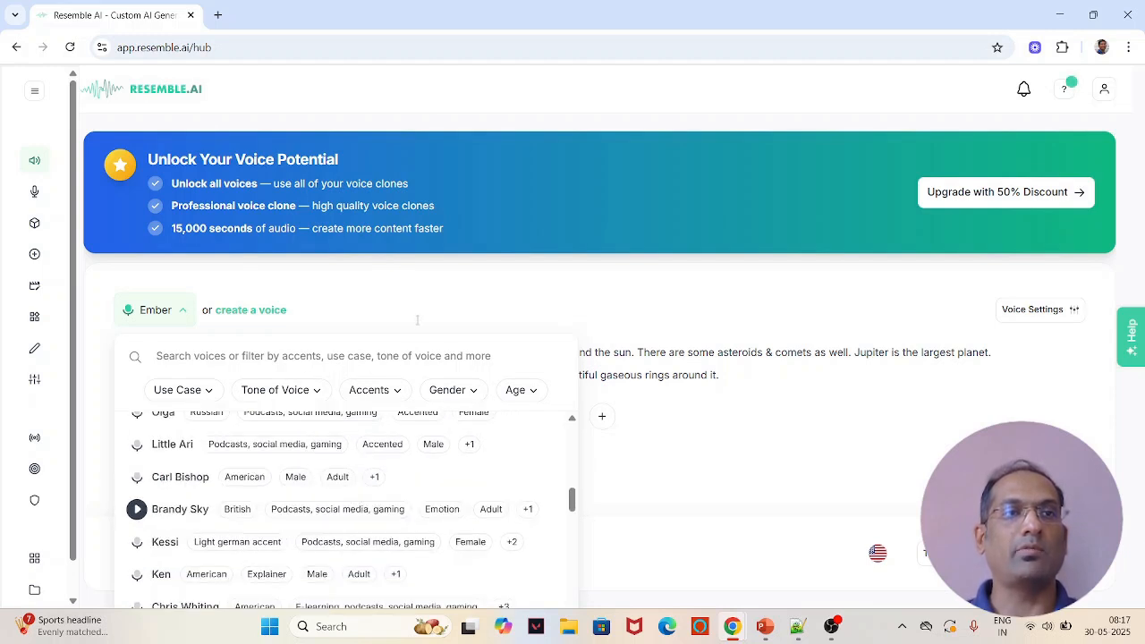
scroll(386, 420, down, 3)
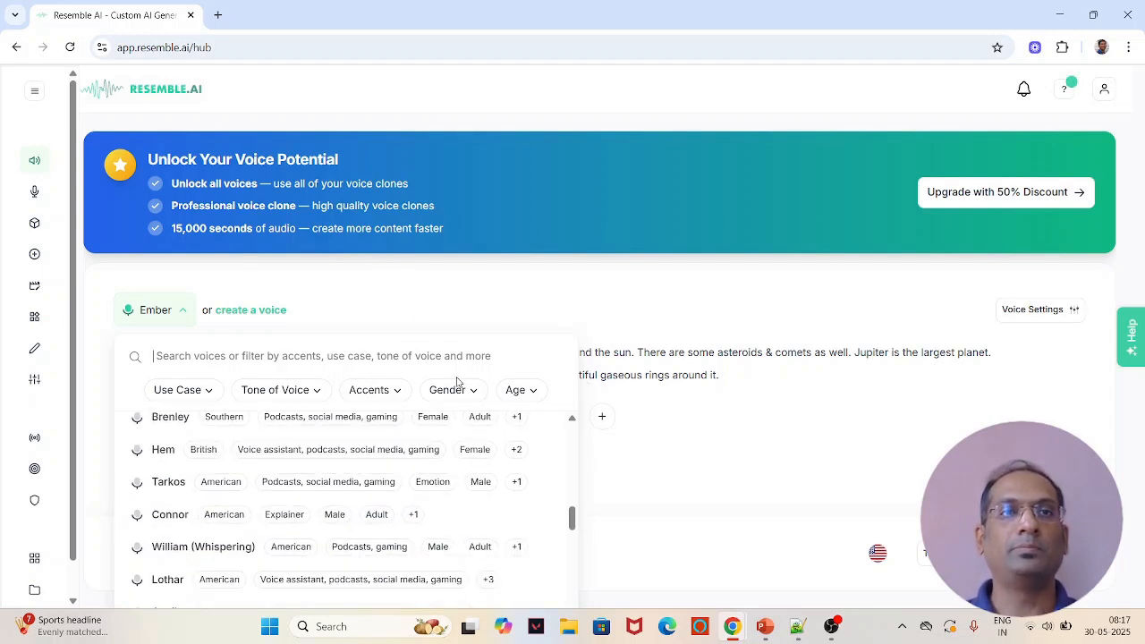
click(526, 317)
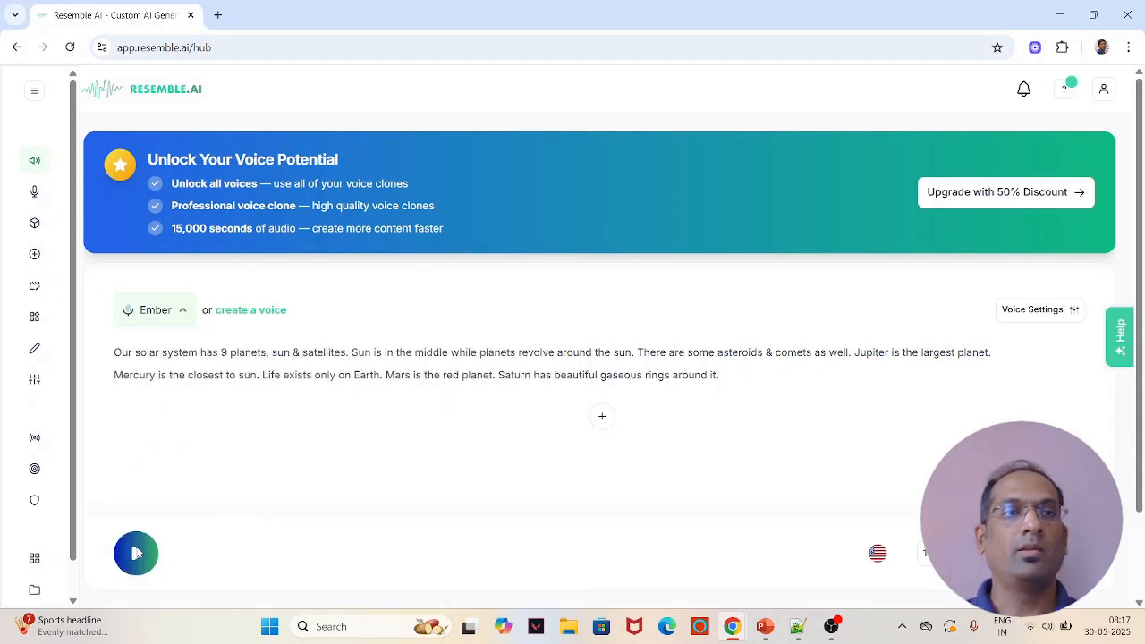
click(135, 555)
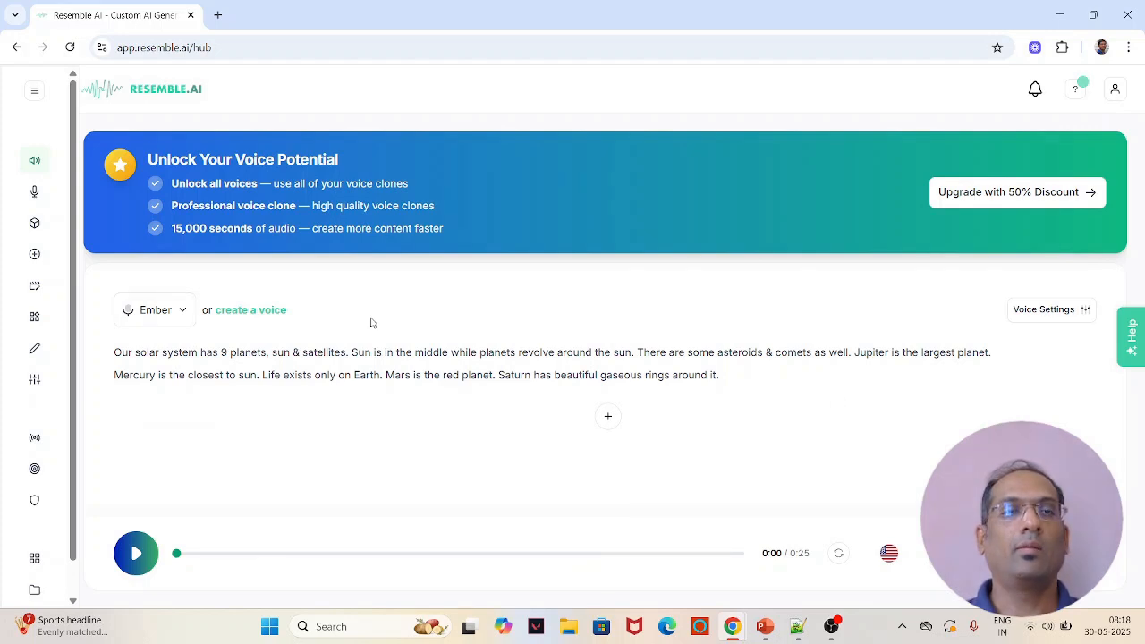
Search the AI voices for olga and select Olga as the transcript's voice
click(183, 312)
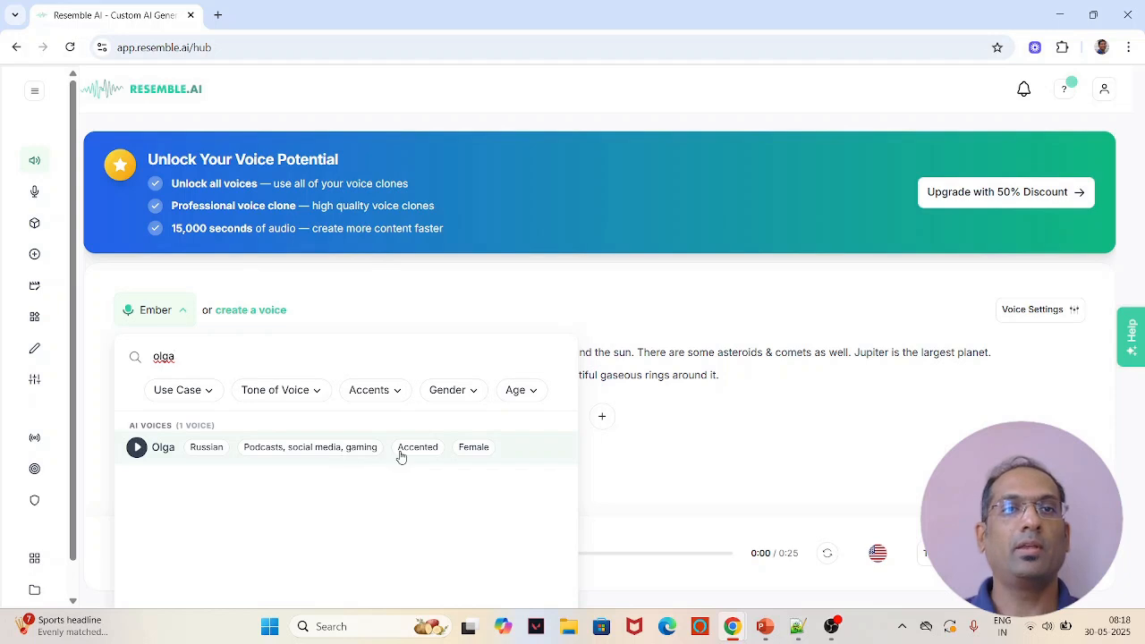
click(163, 453)
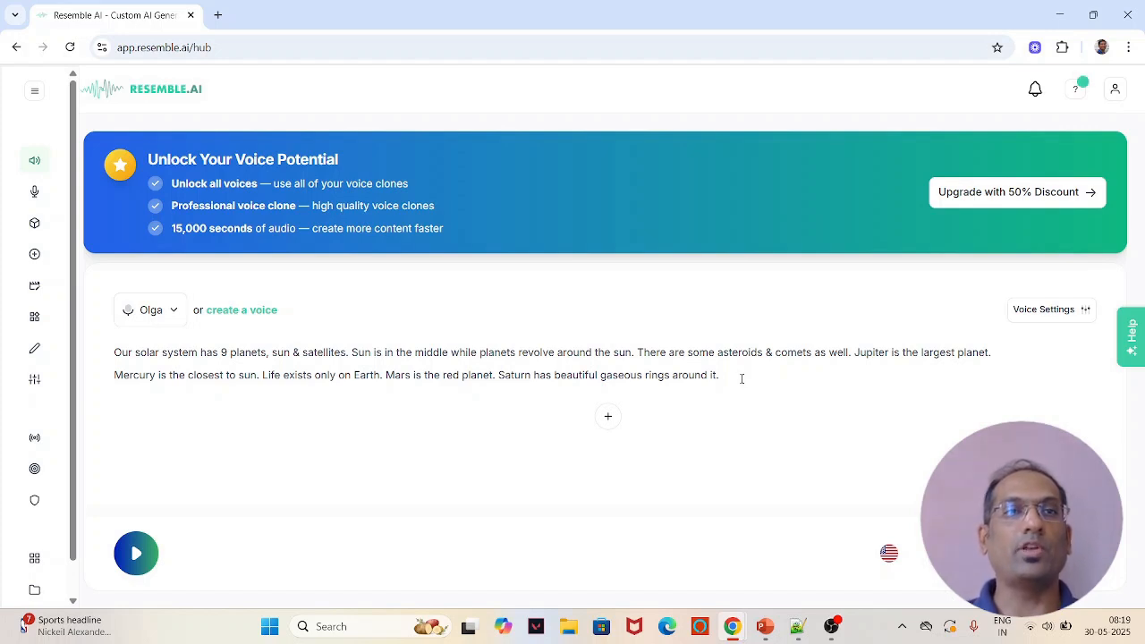
Clear the olga voice search and look through the full list of AI voices with their accents, use cases and tones
click(173, 312)
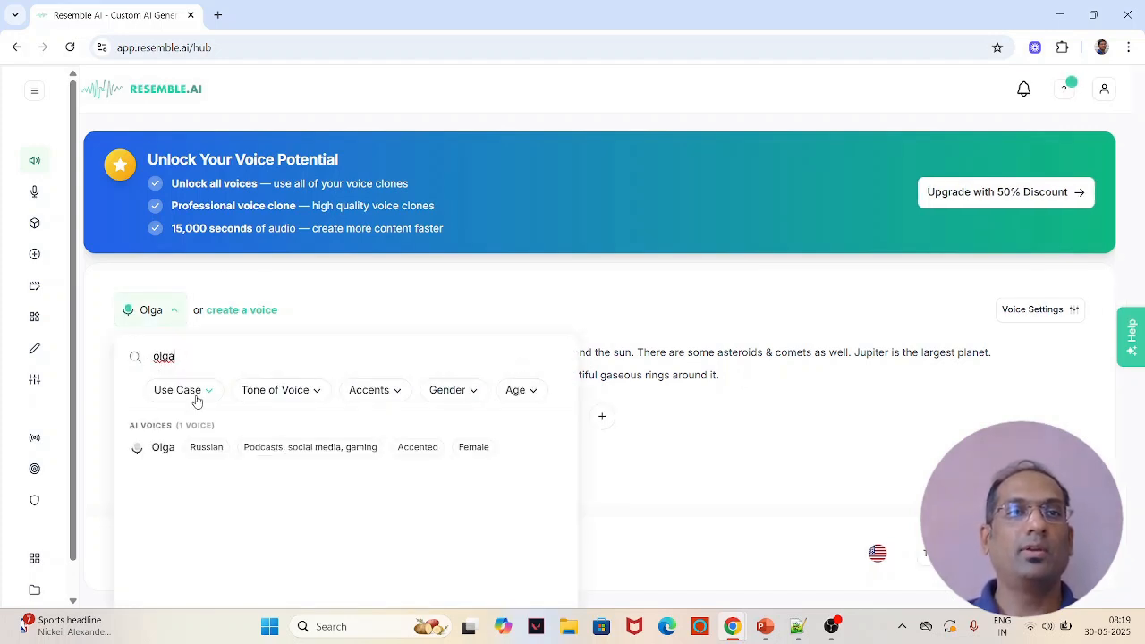
key(BackSpace)
key(BackSpace)
key(BackSpace)
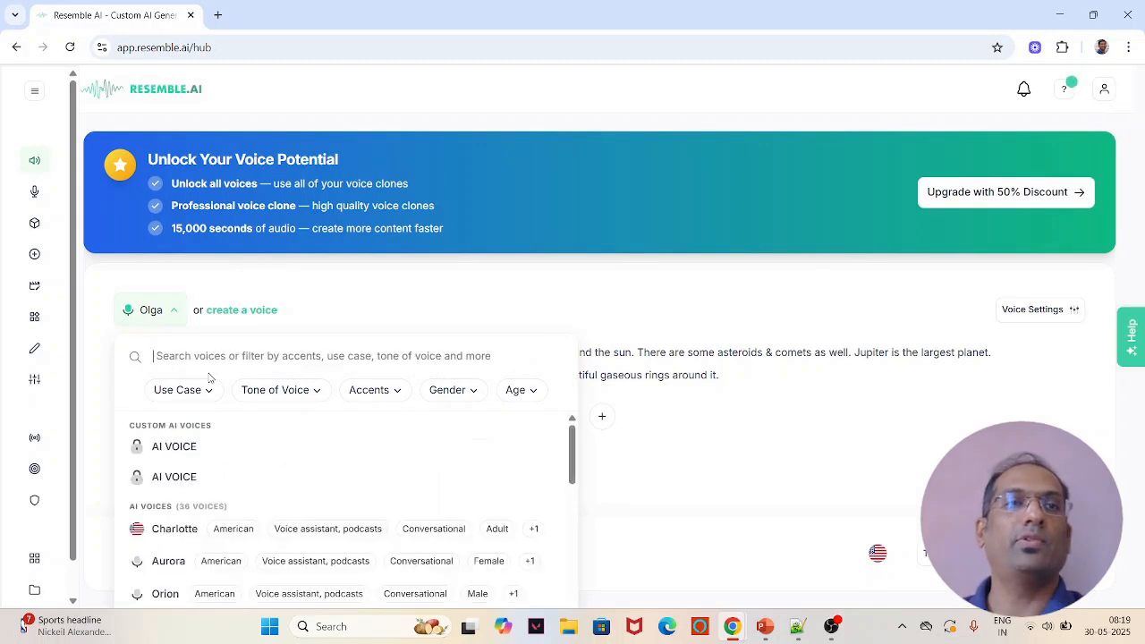
scroll(240, 462, down, 2)
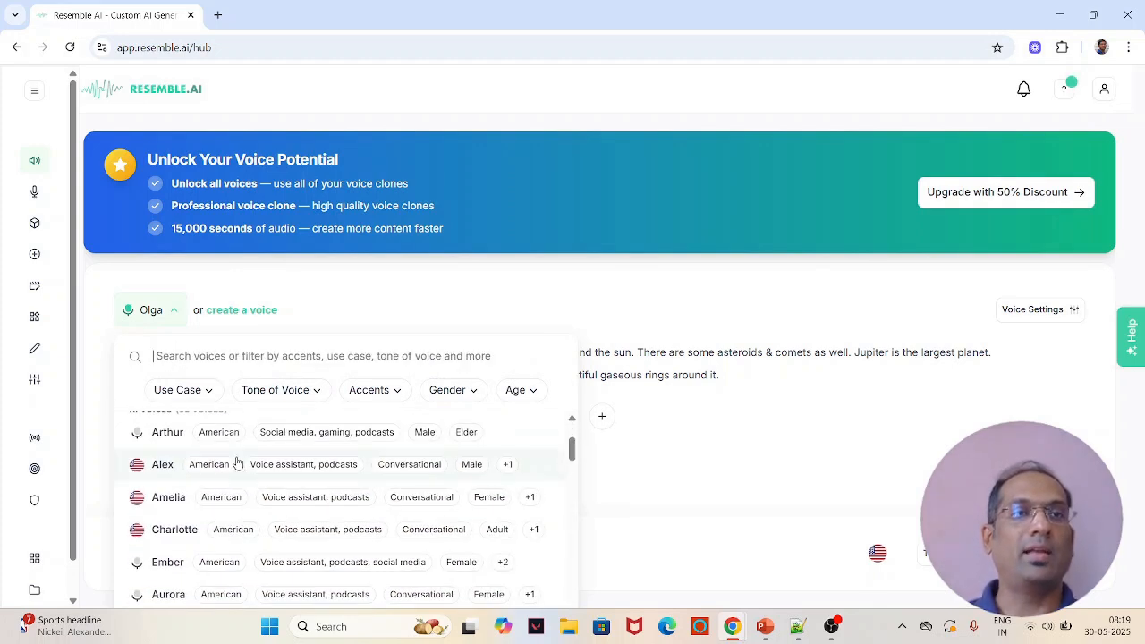
scroll(235, 462, up, 2)
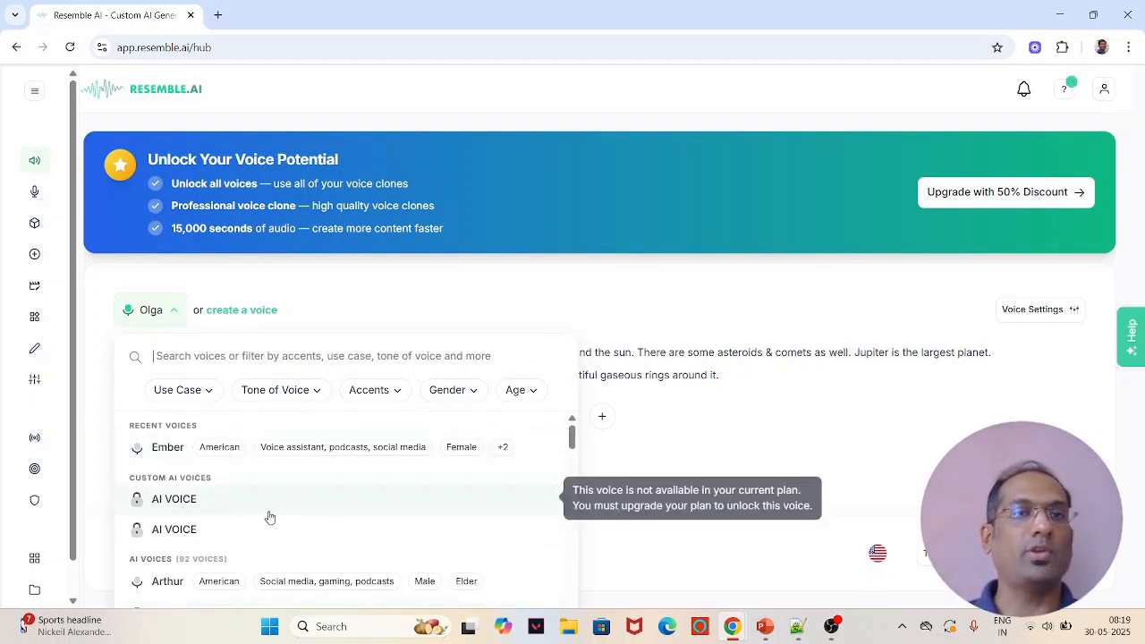
scroll(268, 518, down, 2)
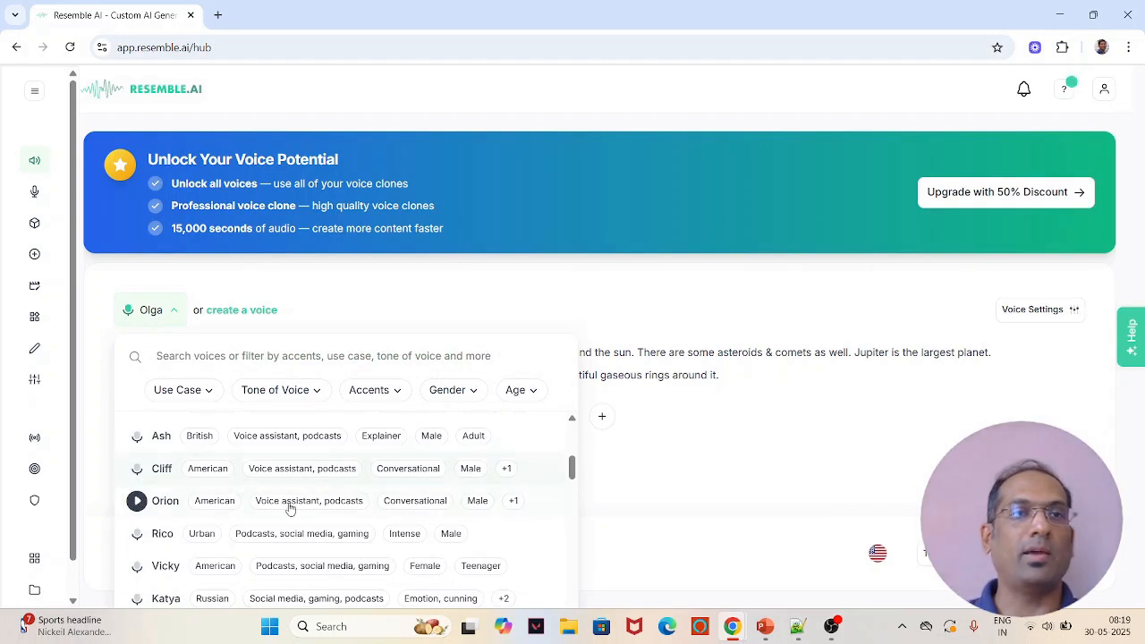
scroll(354, 523, down, 3)
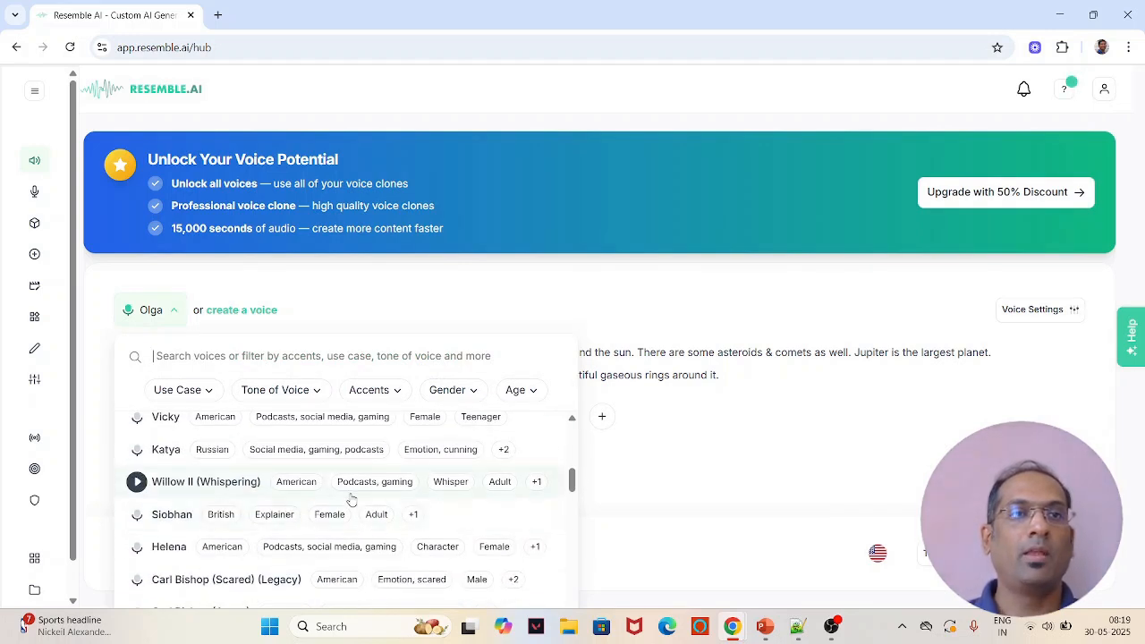
scroll(420, 511, down, 1)
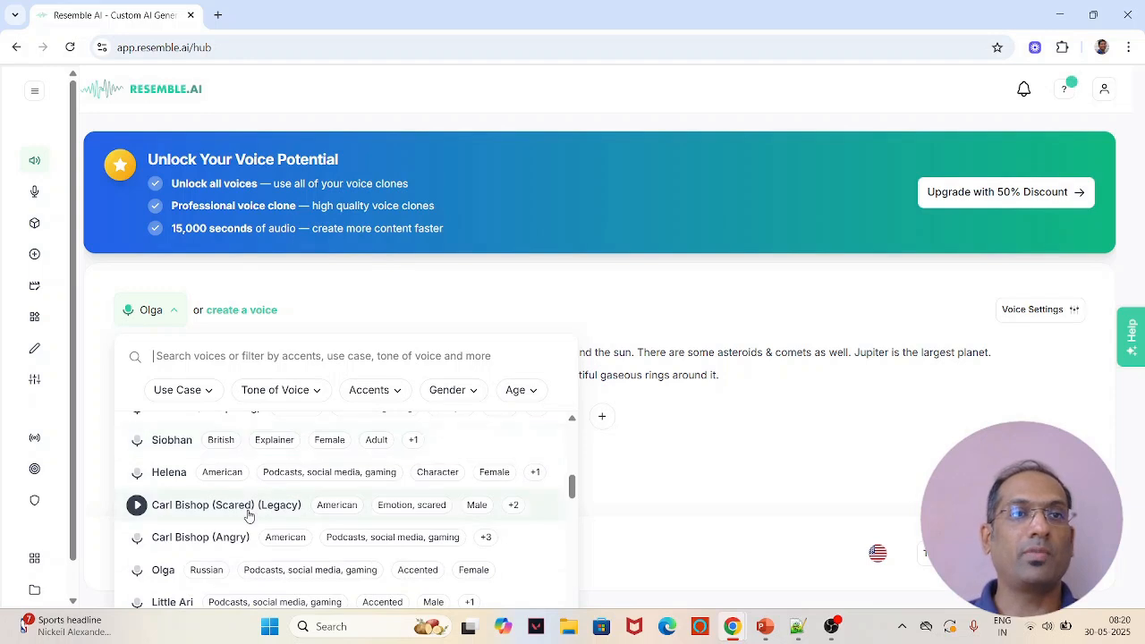
scroll(380, 523, down, 2)
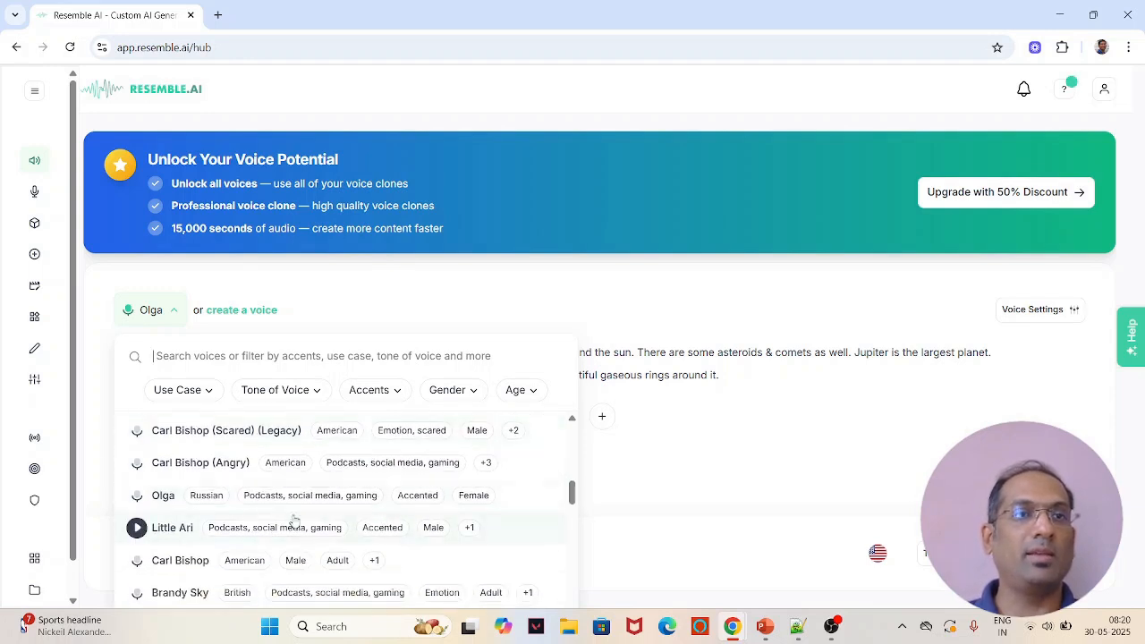
scroll(373, 519, down, 2)
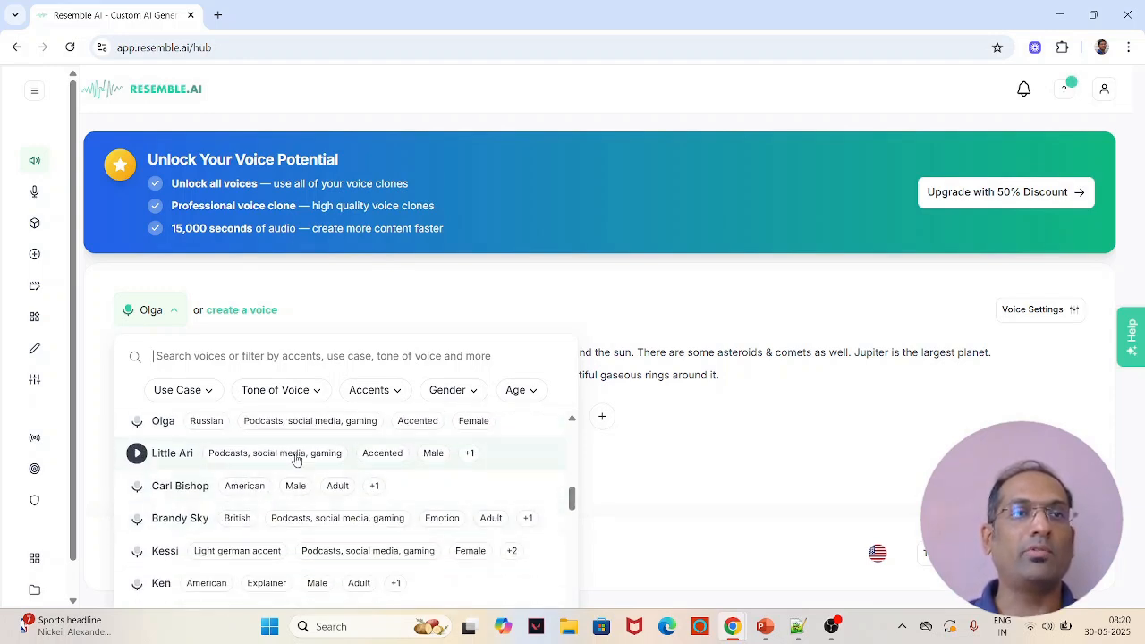
scroll(374, 521, down, 4)
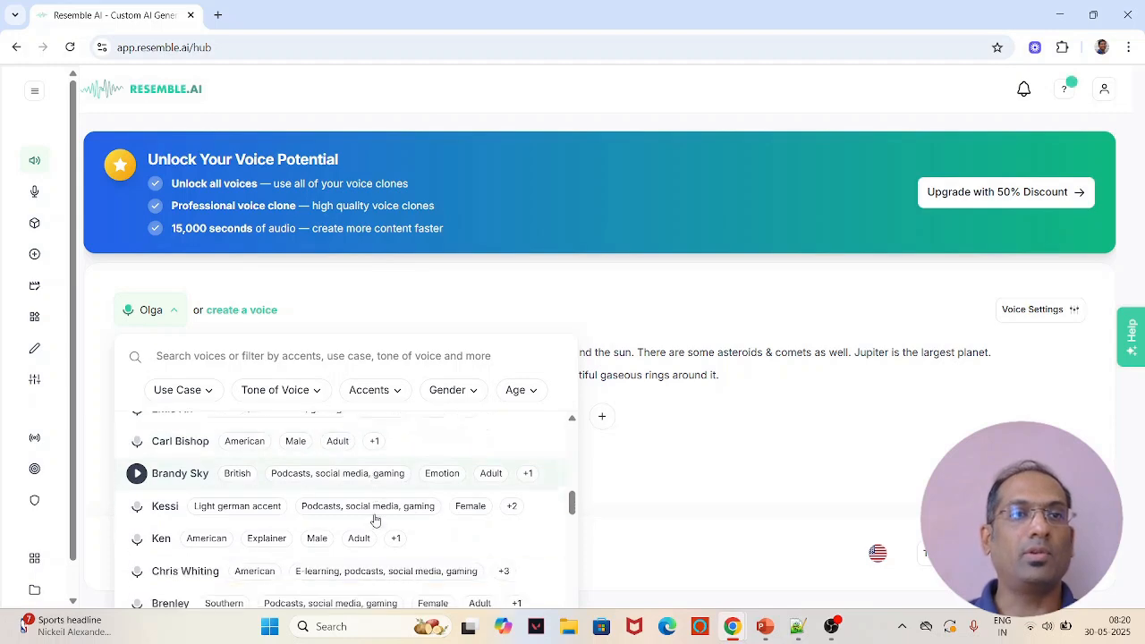
scroll(376, 520, down, 7)
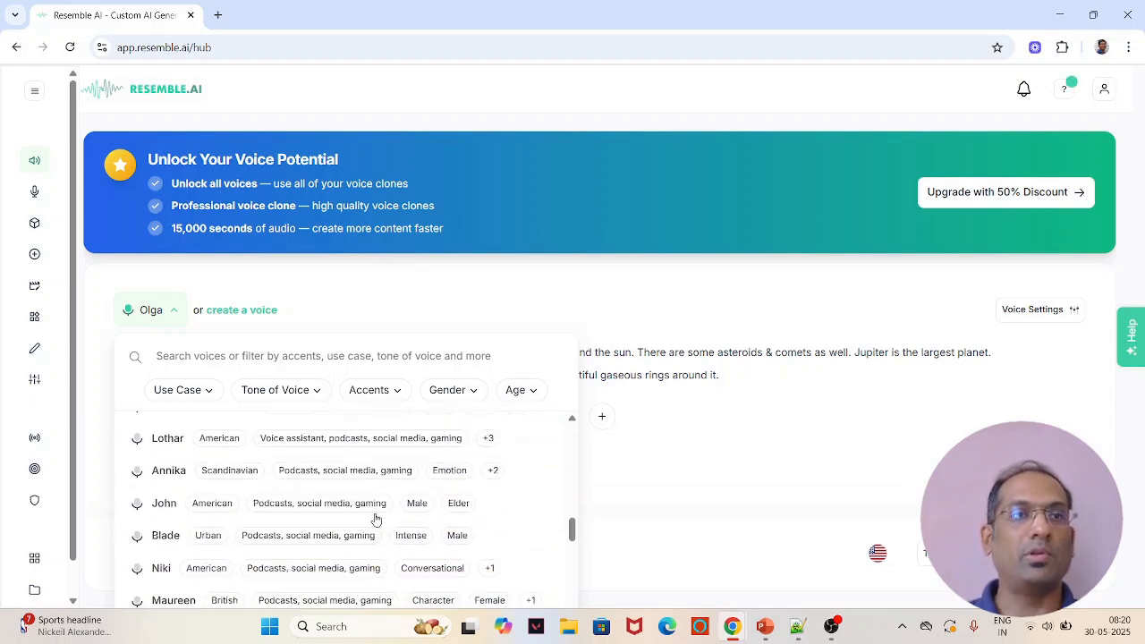
scroll(375, 519, down, 5)
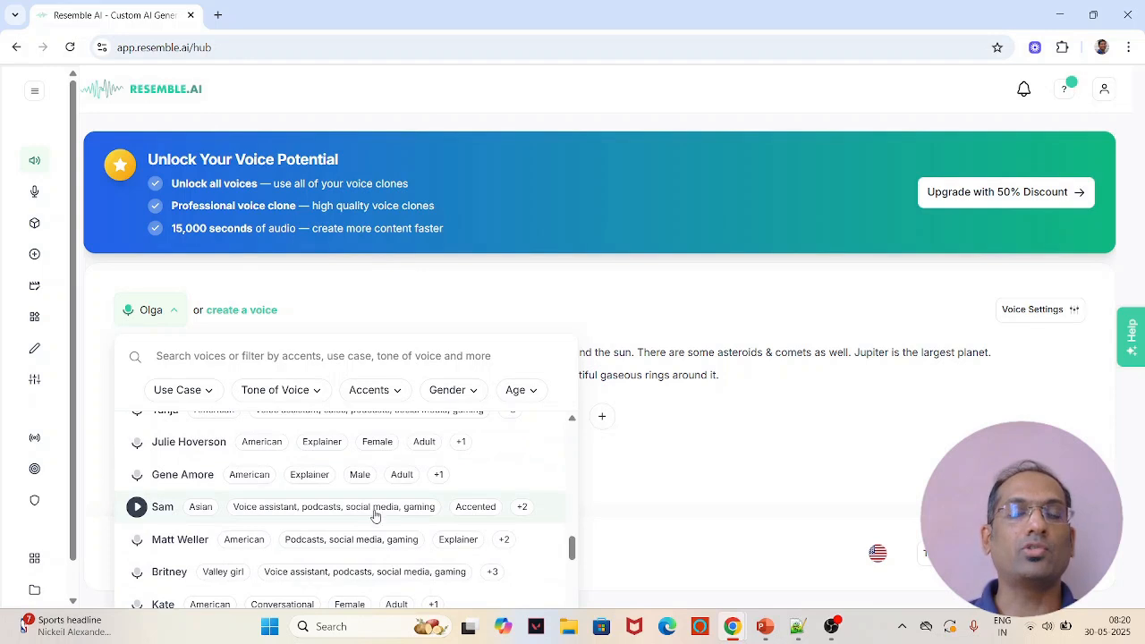
Examine the tone of voice, accent, gender and age filter options for voices, leaving all filters unset, and close the voice list
click(318, 392)
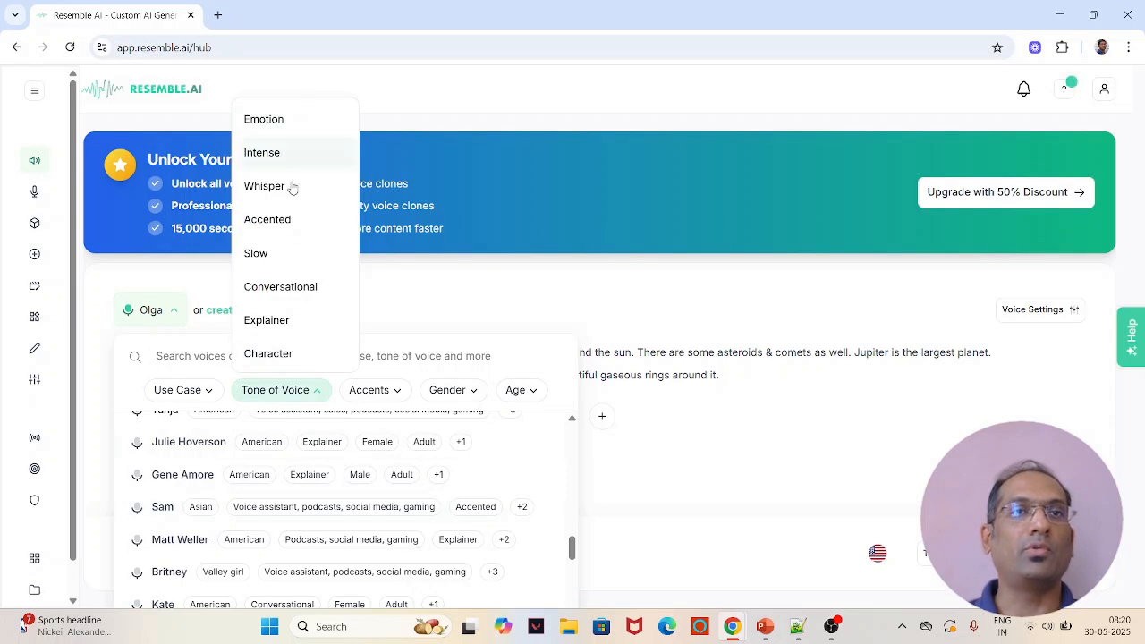
click(396, 394)
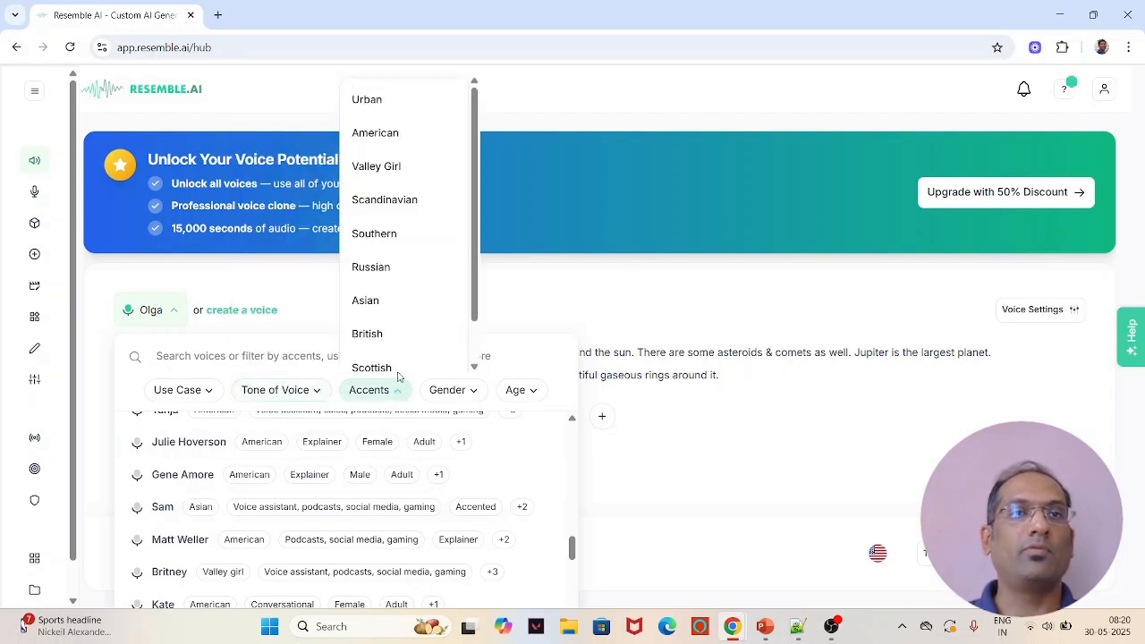
click(469, 391)
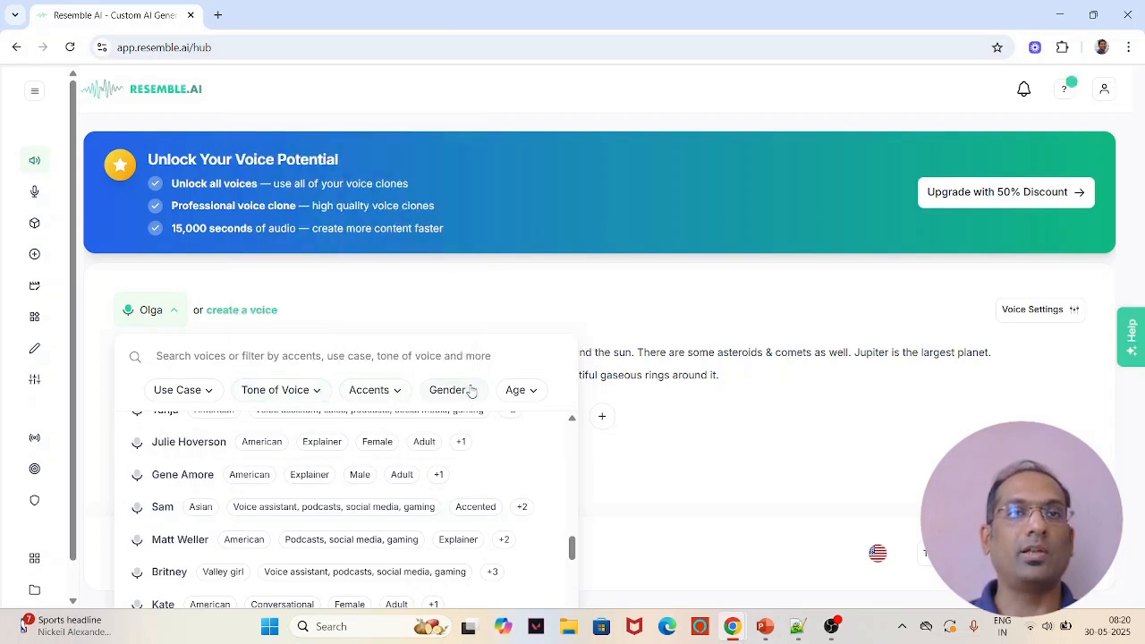
click(527, 393)
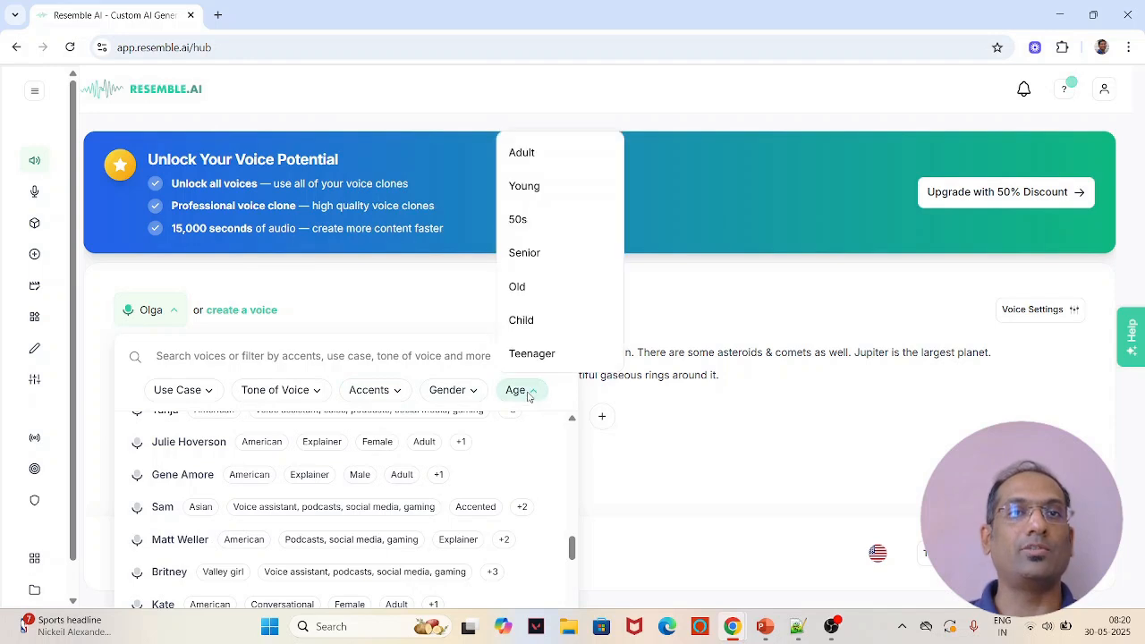
click(395, 298)
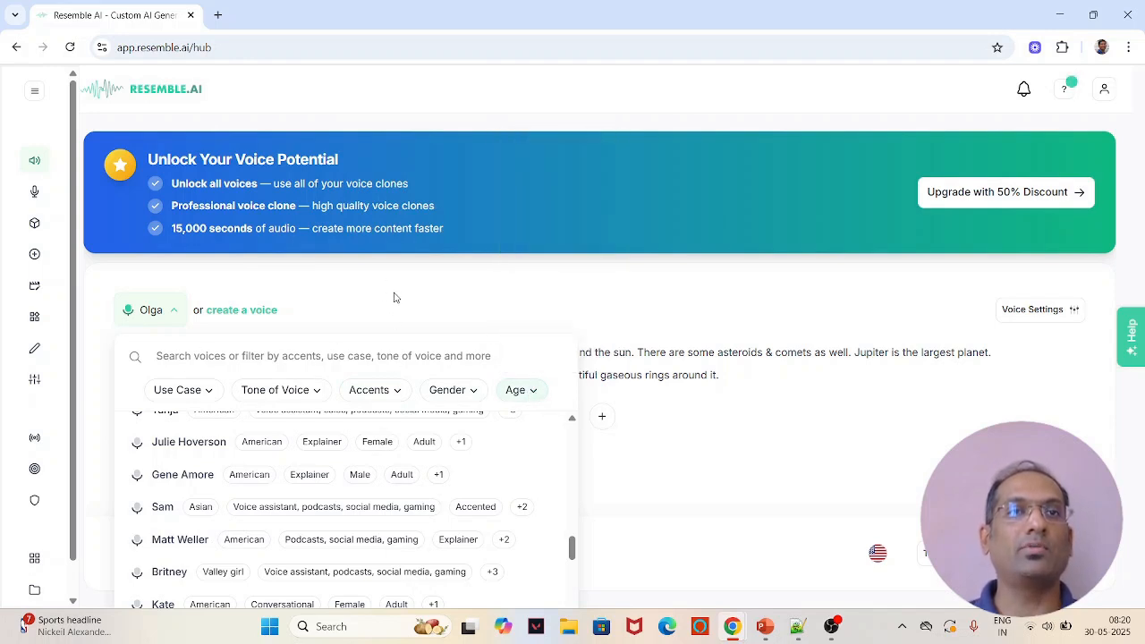
click(395, 298)
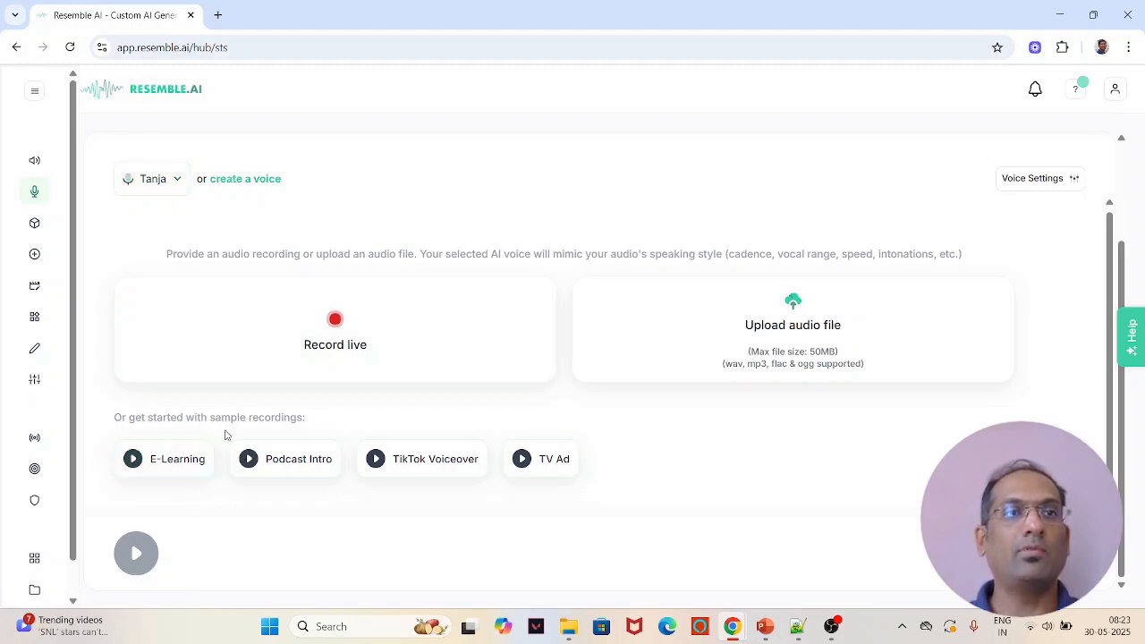
Try to convert the Podcast Intro sample recording to the Tanja voice, and close the plan upgrade offer
click(178, 185)
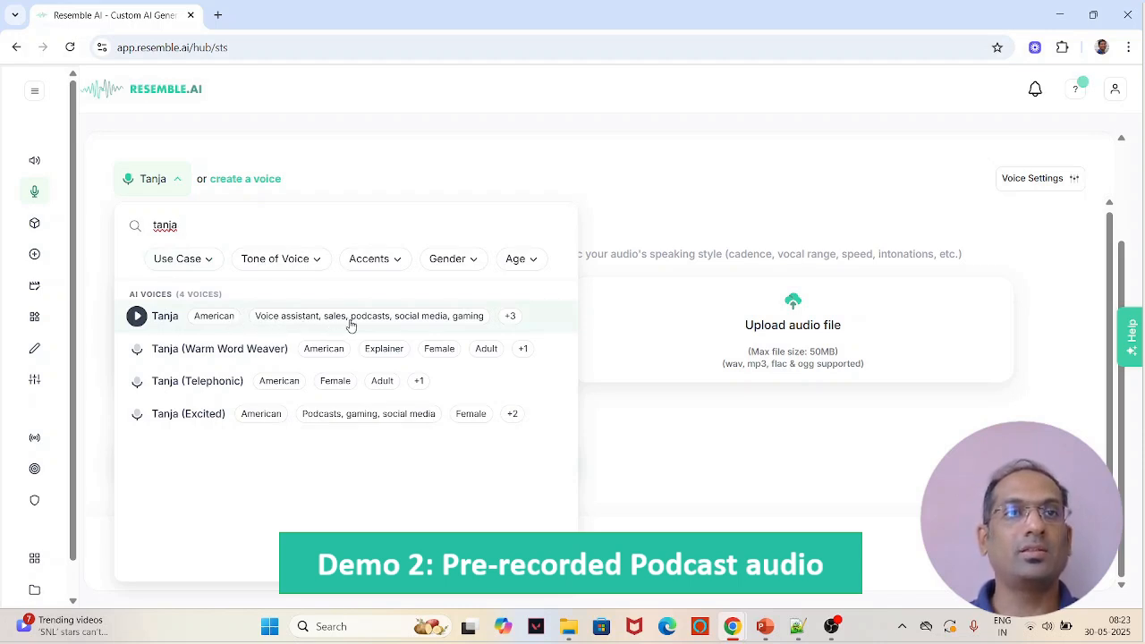
click(526, 322)
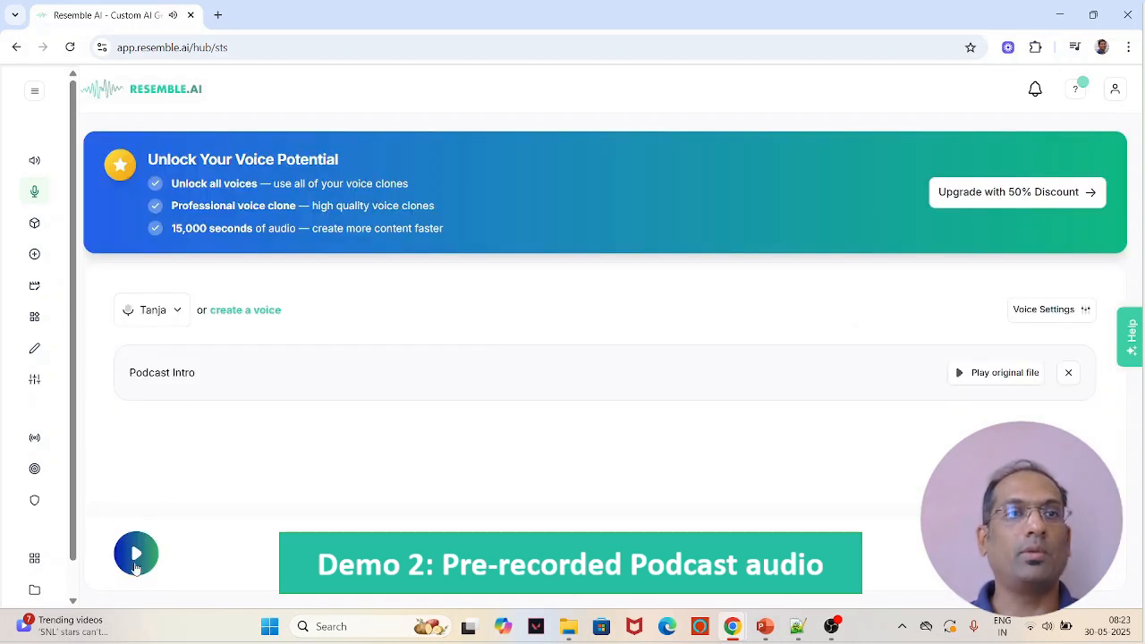
click(138, 554)
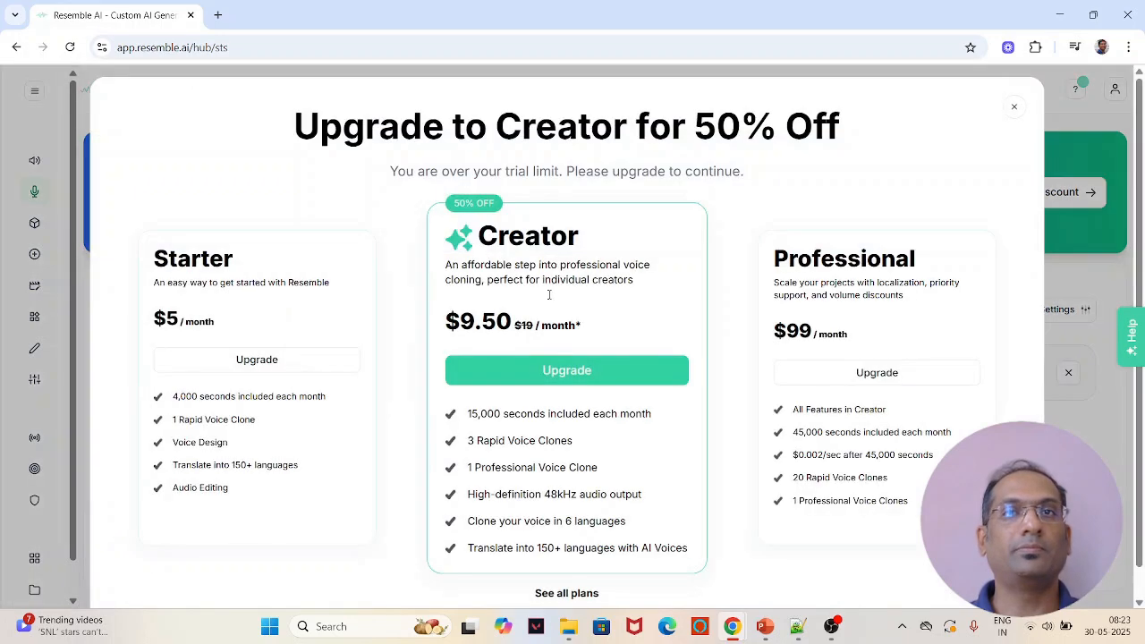
click(1013, 108)
mouse_move(834, 633)
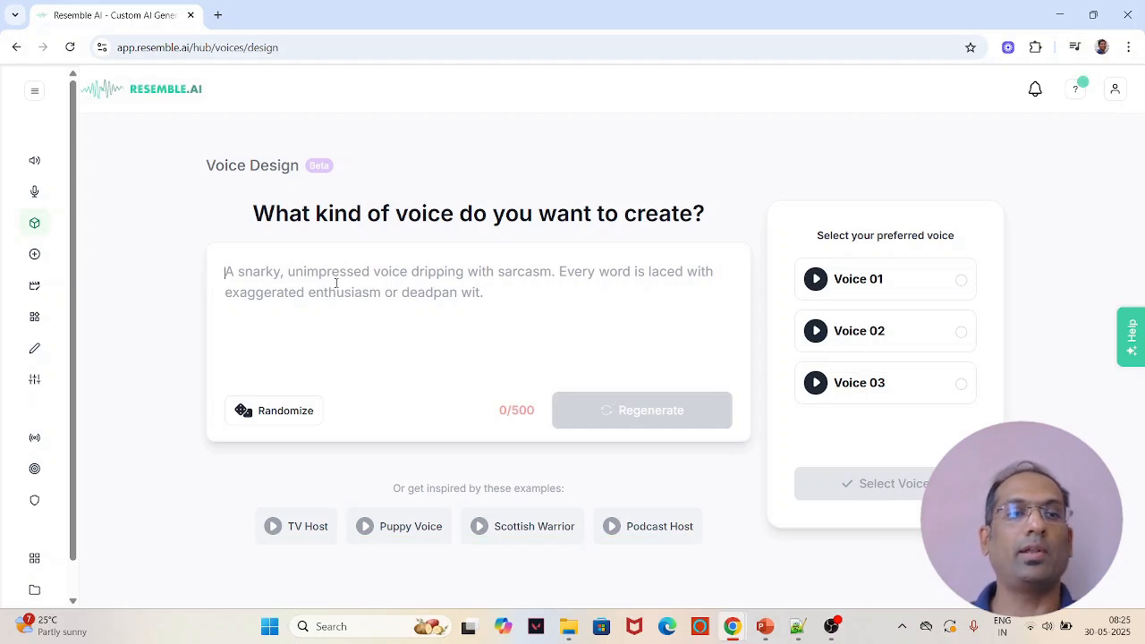
Generate voice designs from the description "A heavy, deep tonality voice of male" and play Voice 01
text(A heavy, deep tonality voice of male)
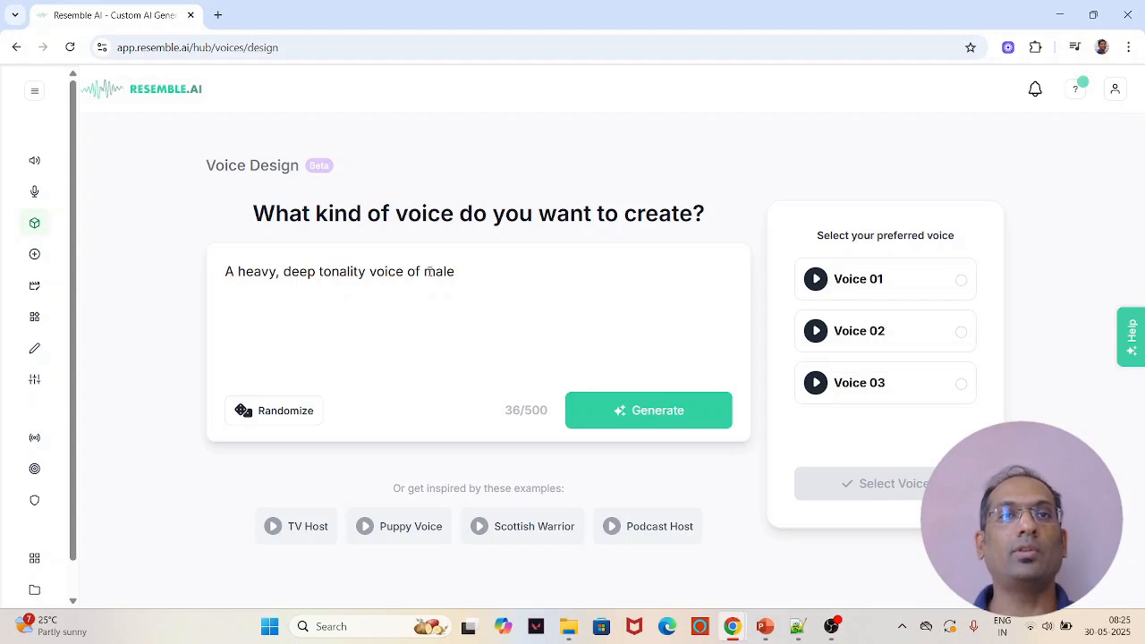
click(624, 413)
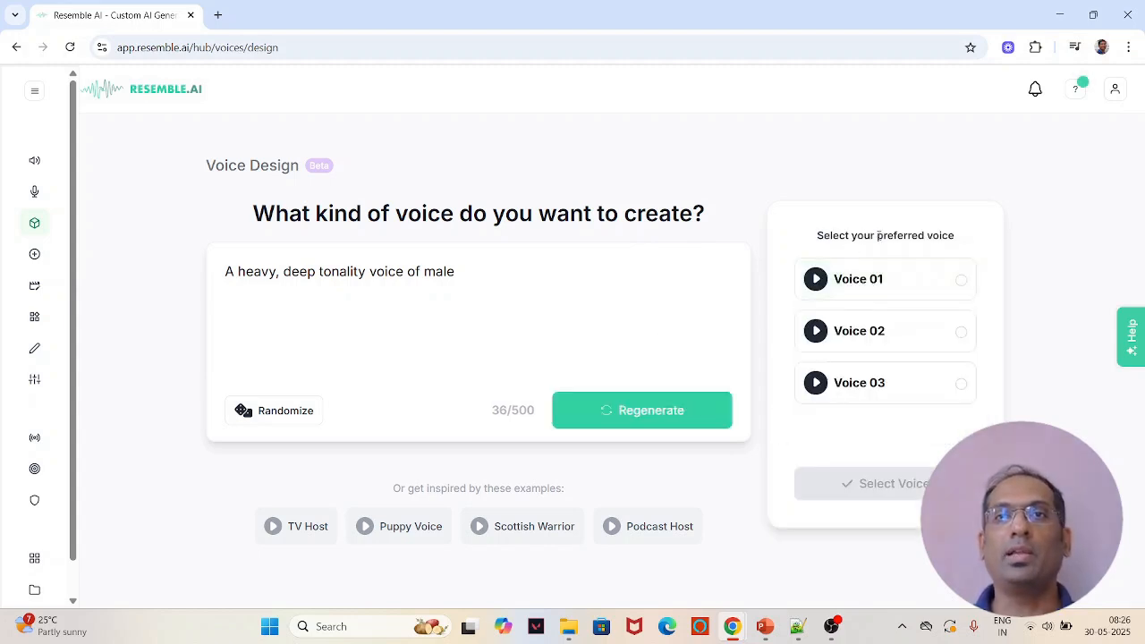
click(815, 280)
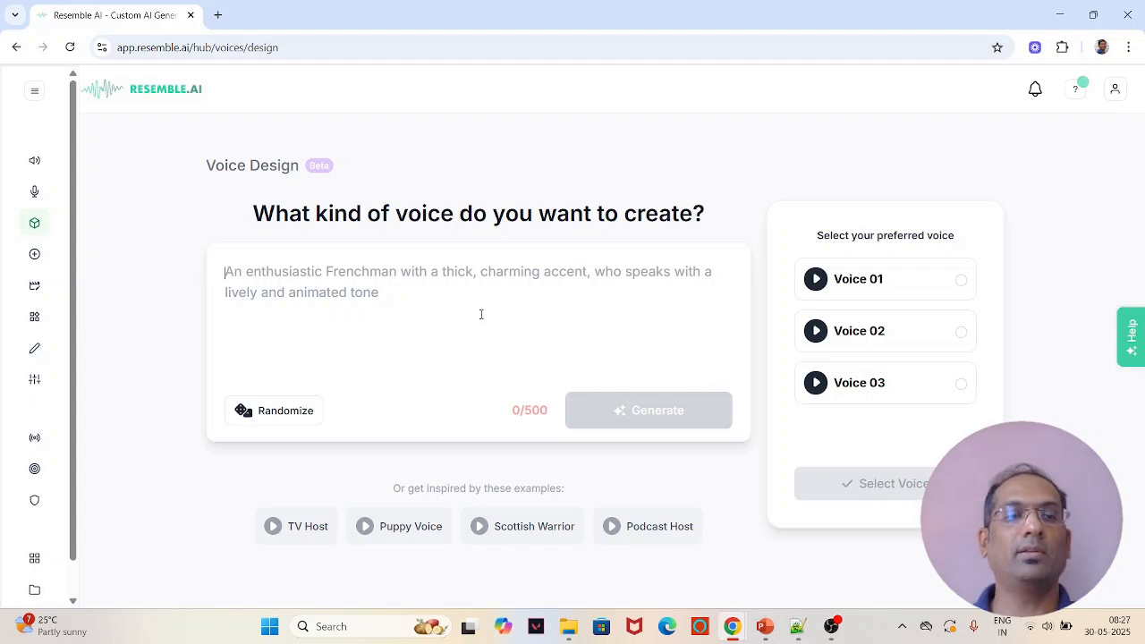
Generate voice designs from the description "A soft, sorrowful voice of a female in shock" and play Voice 01
text(A soft, sorrowful voice of a female in shock)
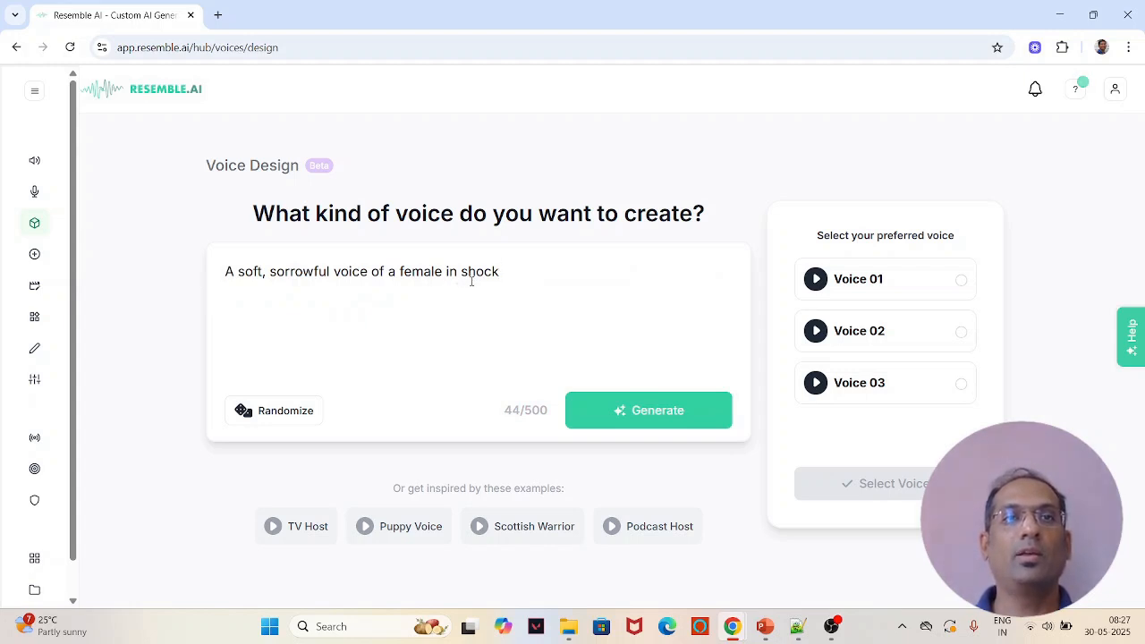
click(638, 412)
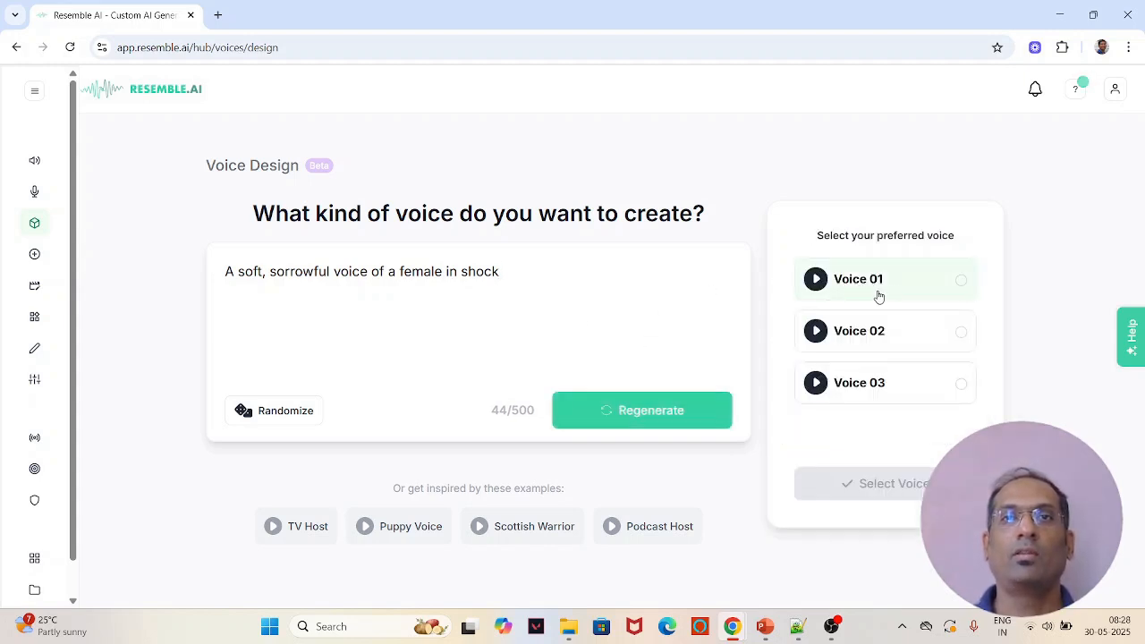
click(816, 280)
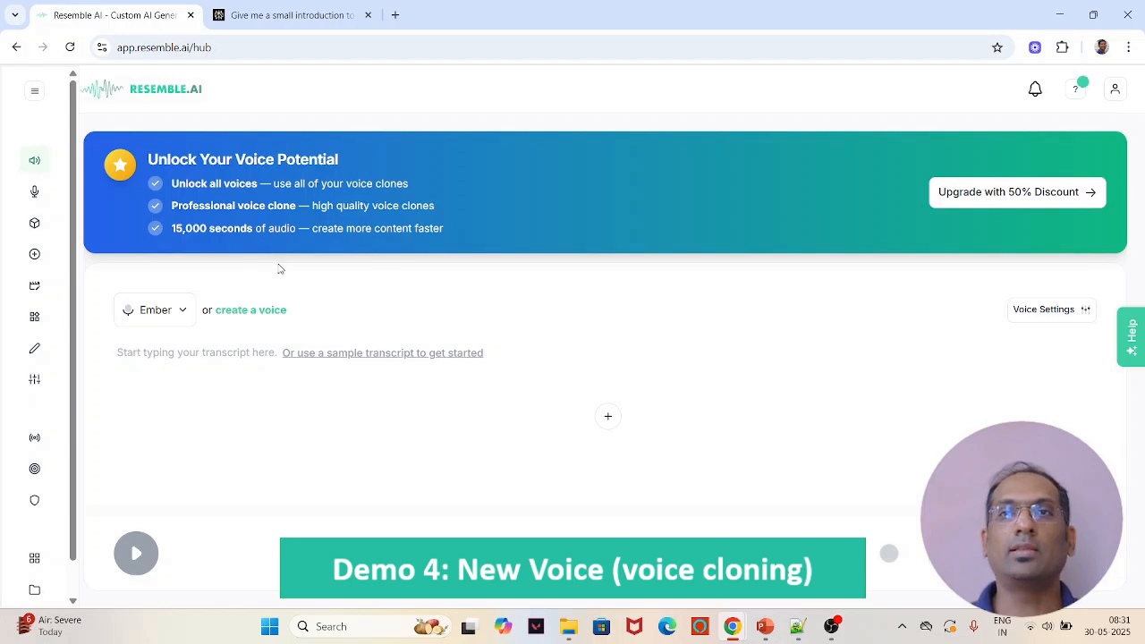
Start a new custom voice and choose Clone Your Voice as the way to create it
mouse_move(213, 191)
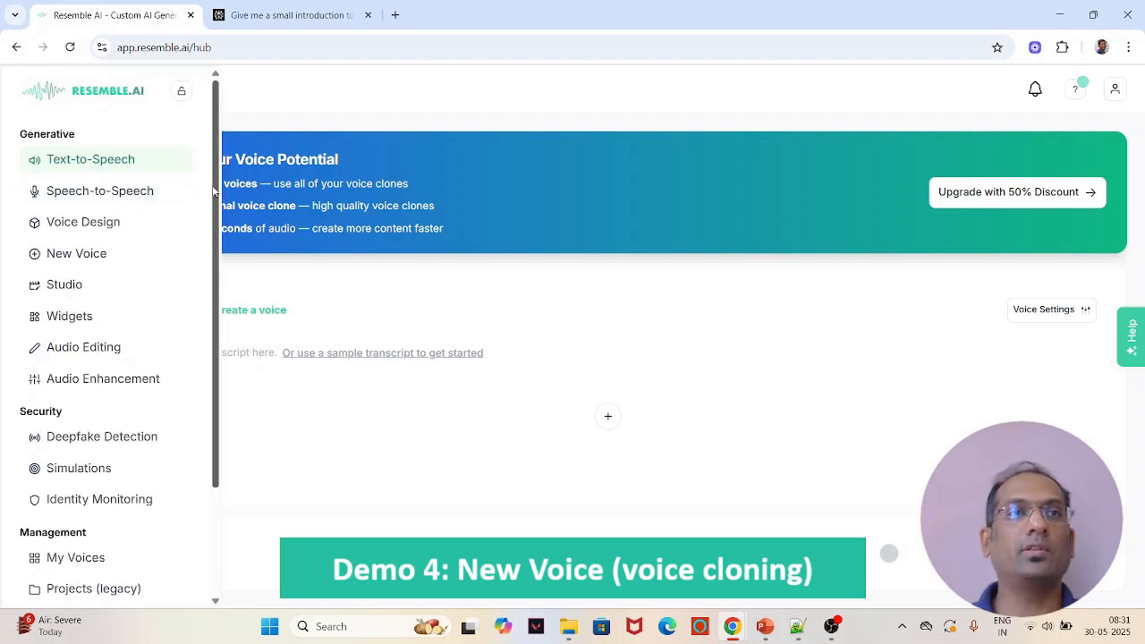
click(73, 261)
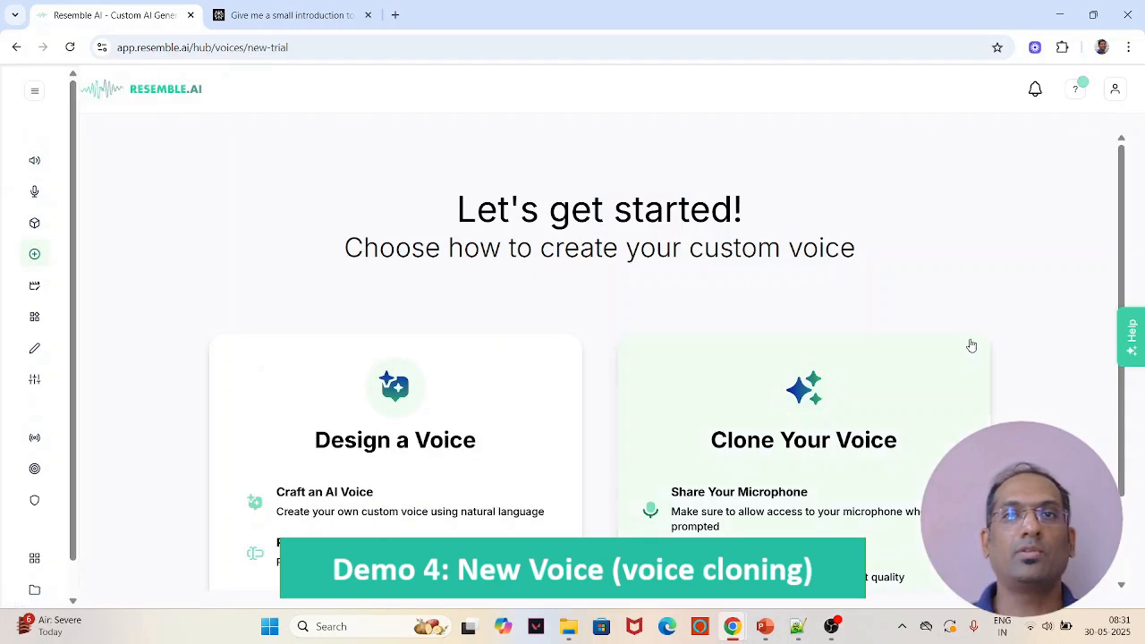
scroll(971, 345, down, 2)
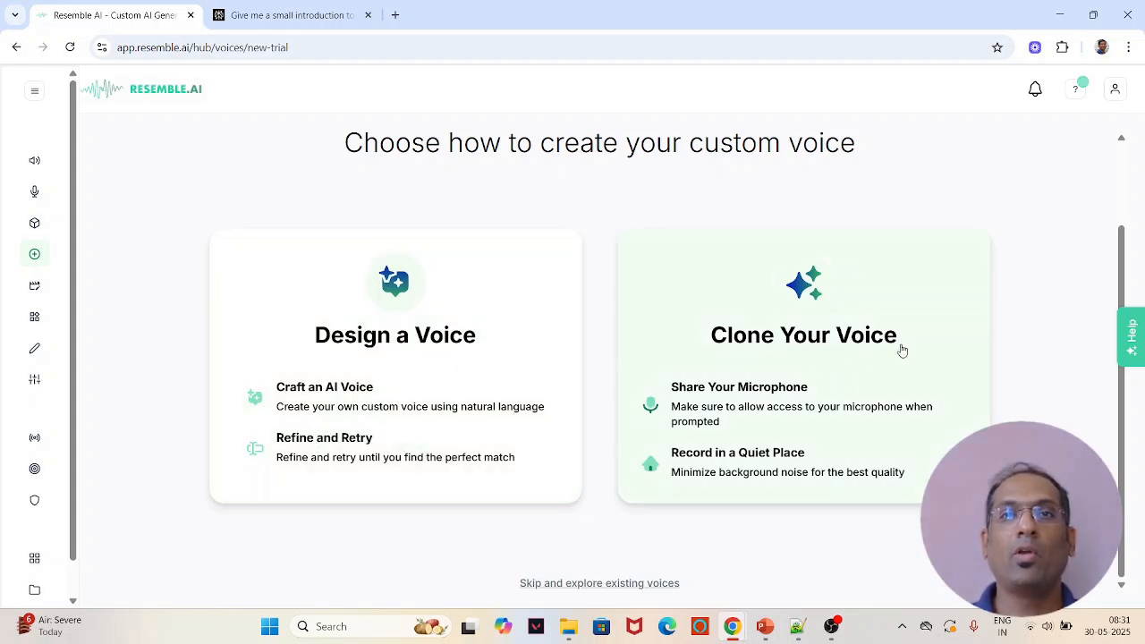
click(850, 338)
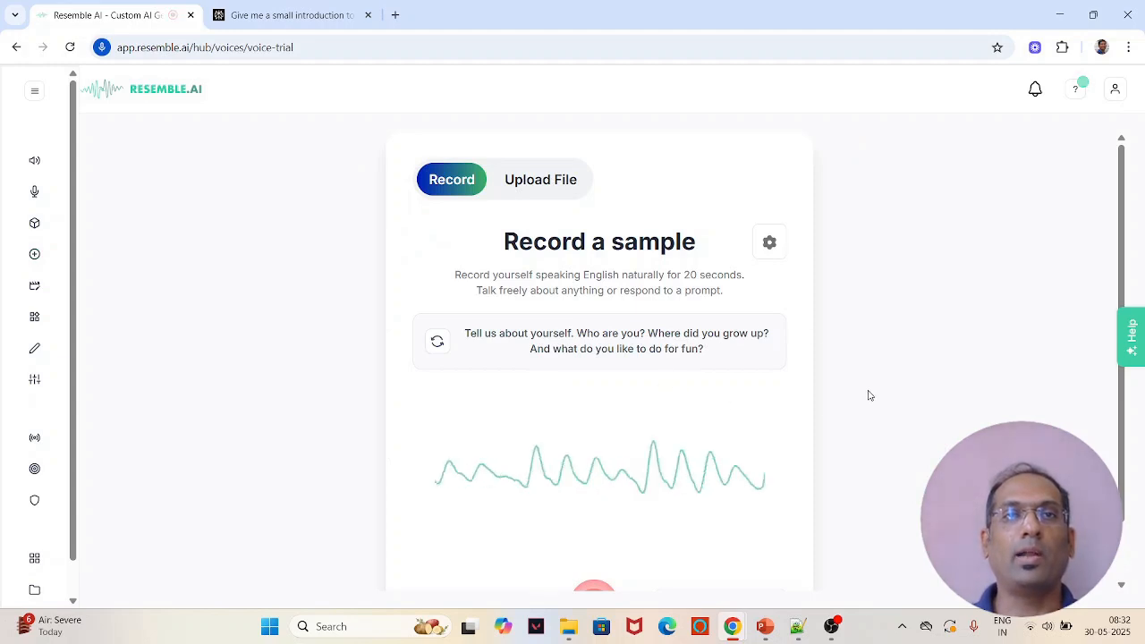
Try the live recording and file upload options for providing the voice clone's sample
scroll(803, 470, down, 1)
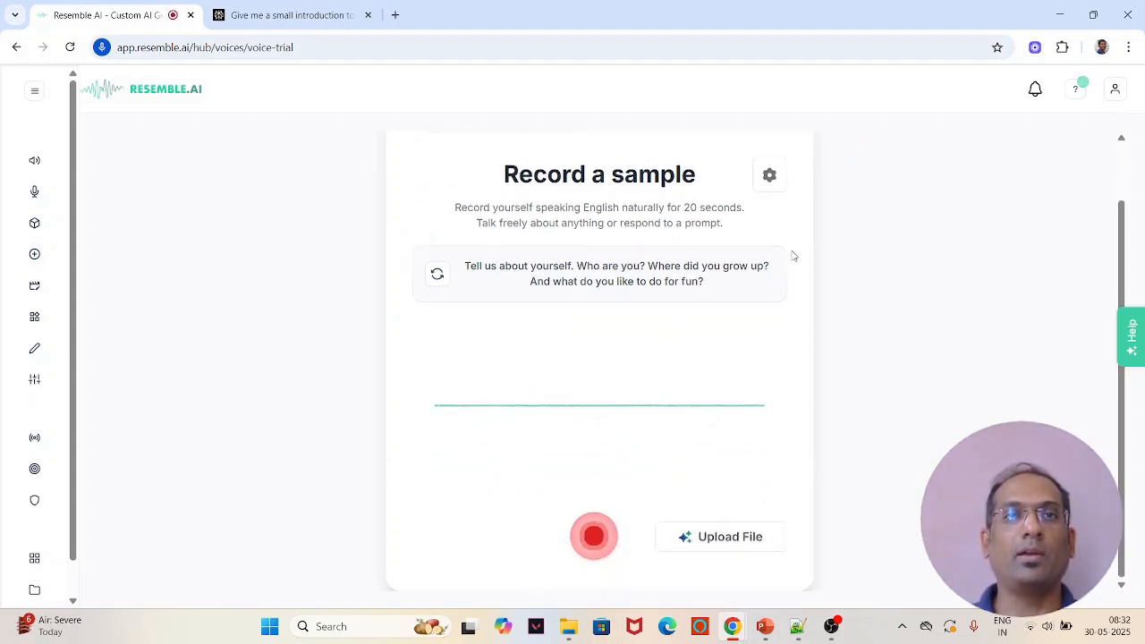
click(594, 536)
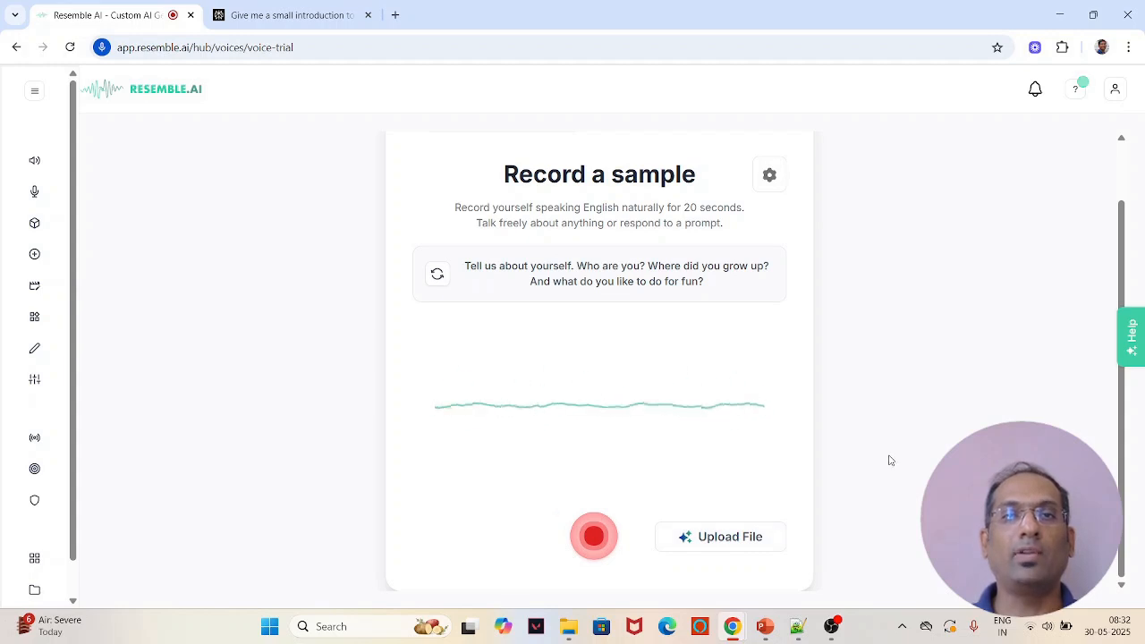
click(731, 538)
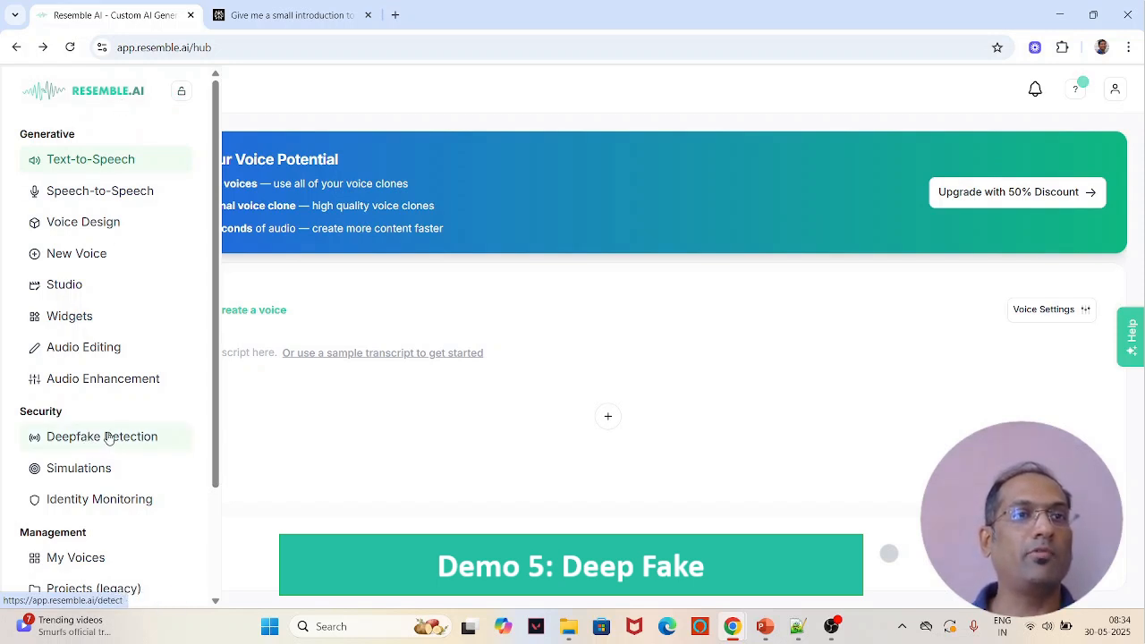
Open Deepfake Detection and look through the descriptions of the Deepfake Detection, Identity, Audio Intelligence and Watermark features
scroll(103, 439, down, 2)
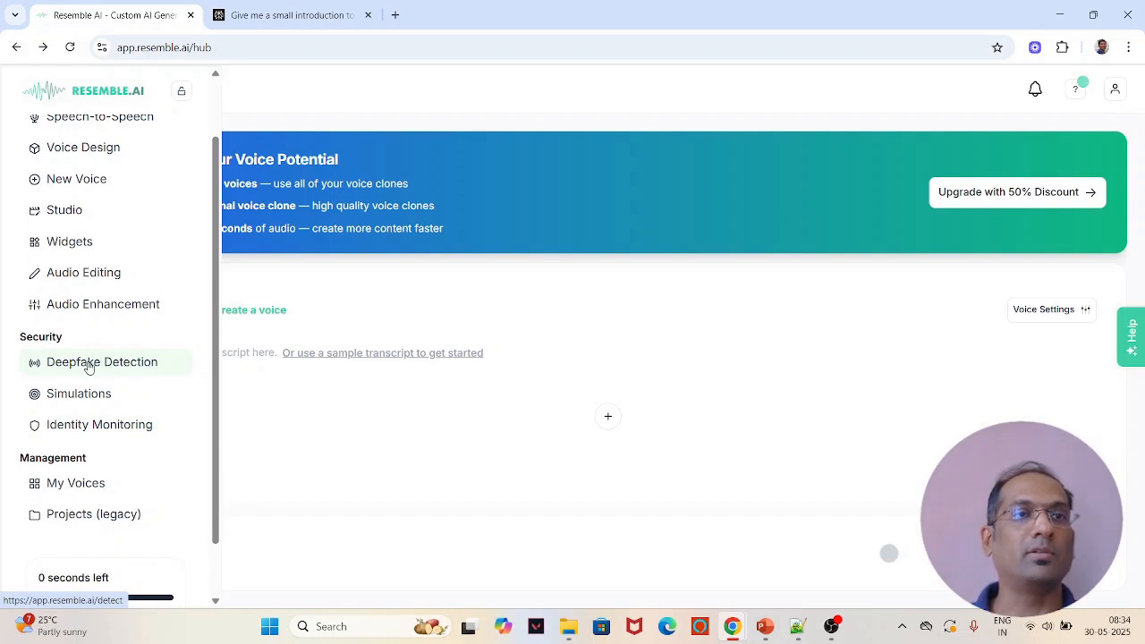
click(88, 363)
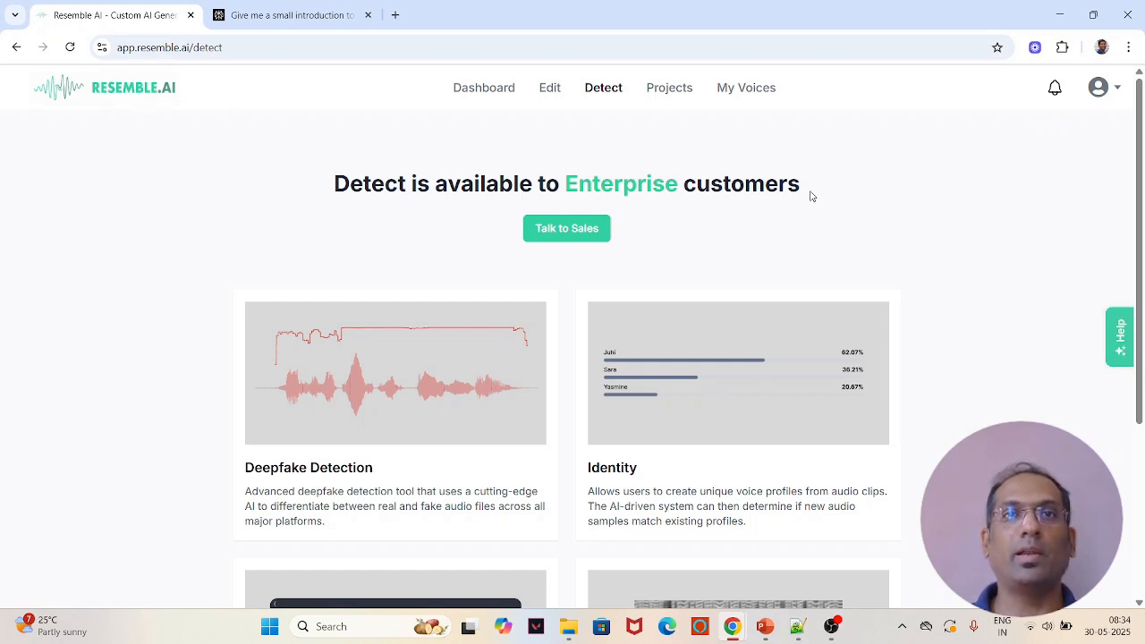
scroll(950, 295, down, 2)
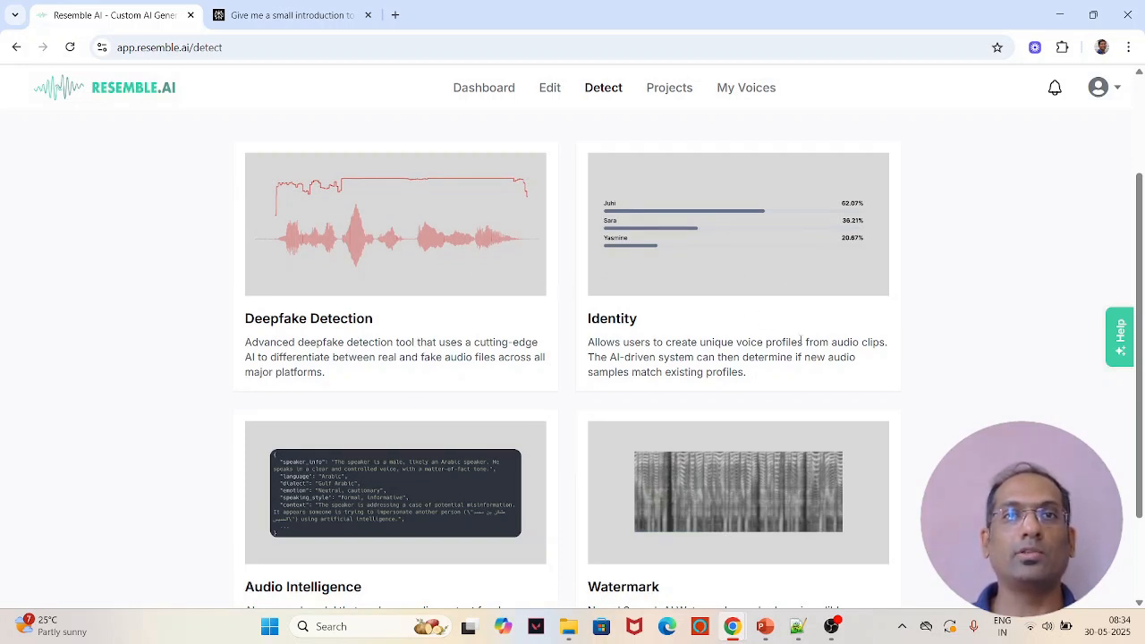
scroll(800, 338, down, 2)
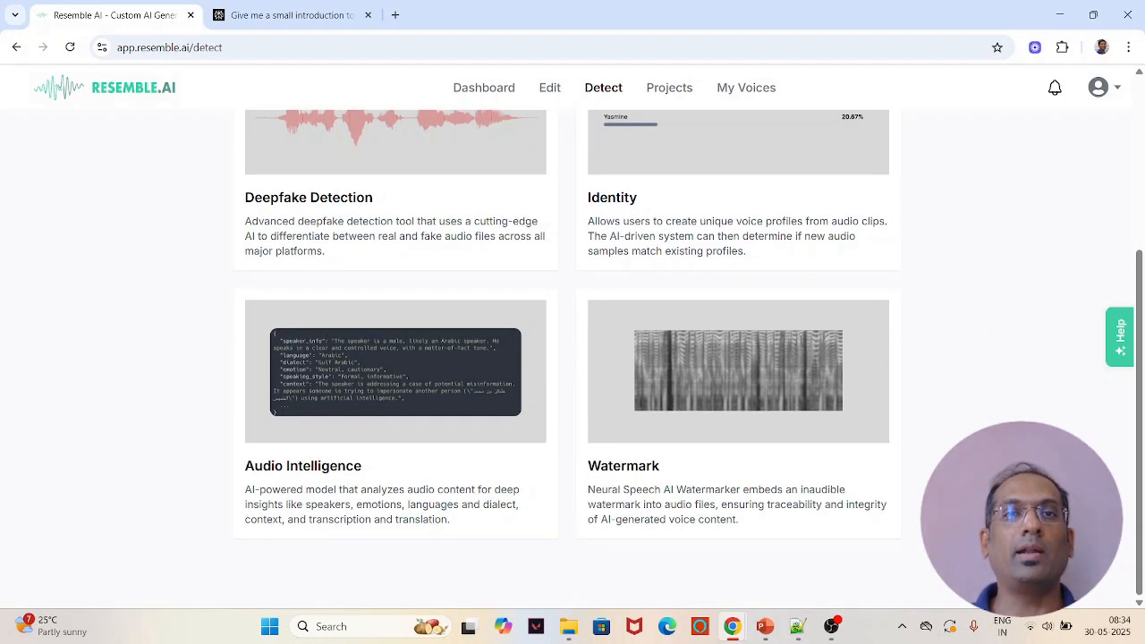
scroll(800, 340, up, 4)
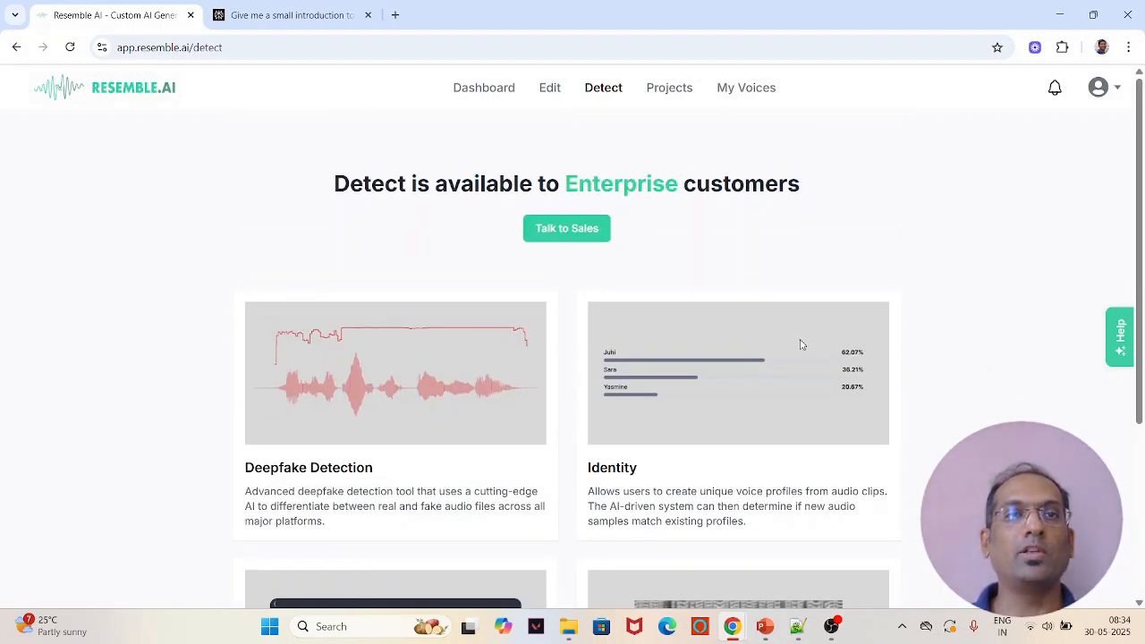
scroll(801, 344, down, 1)
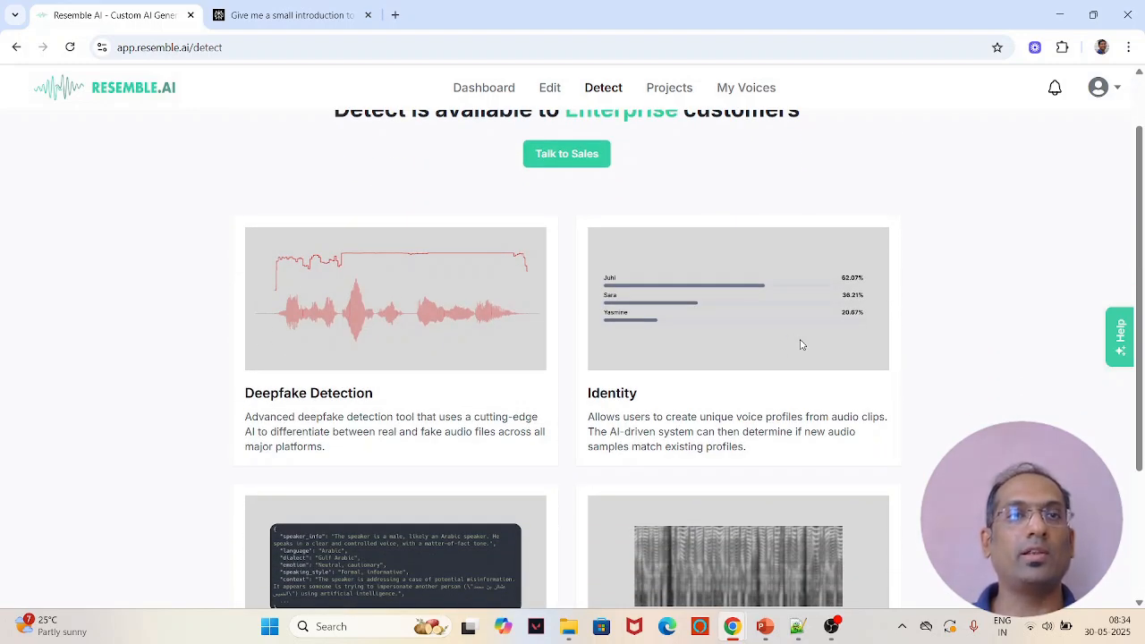
scroll(801, 343, up, 1)
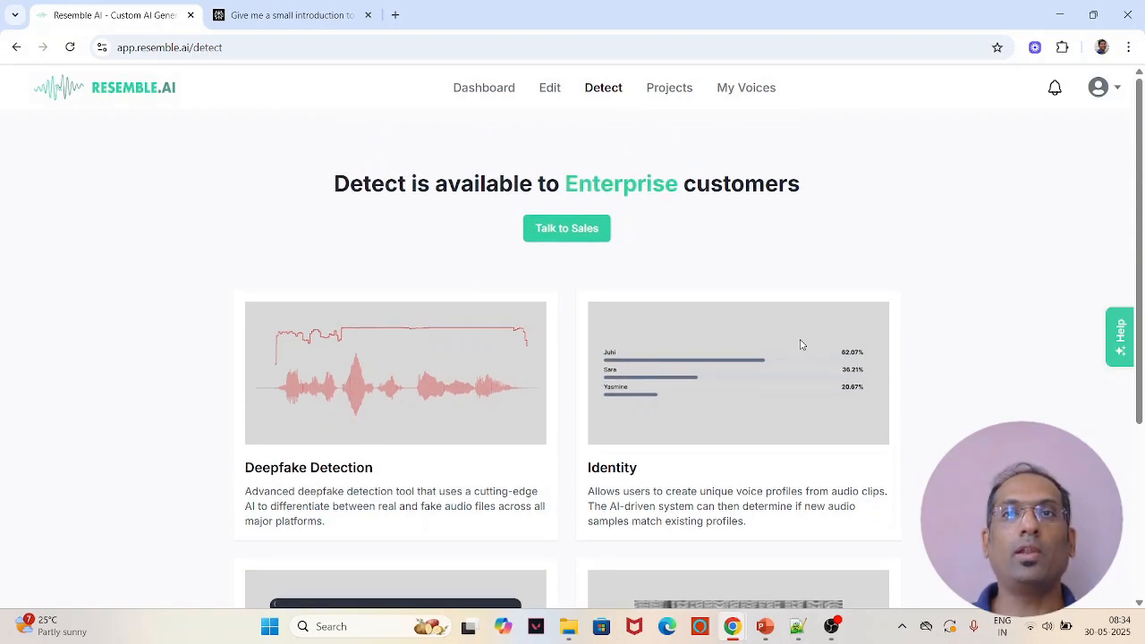